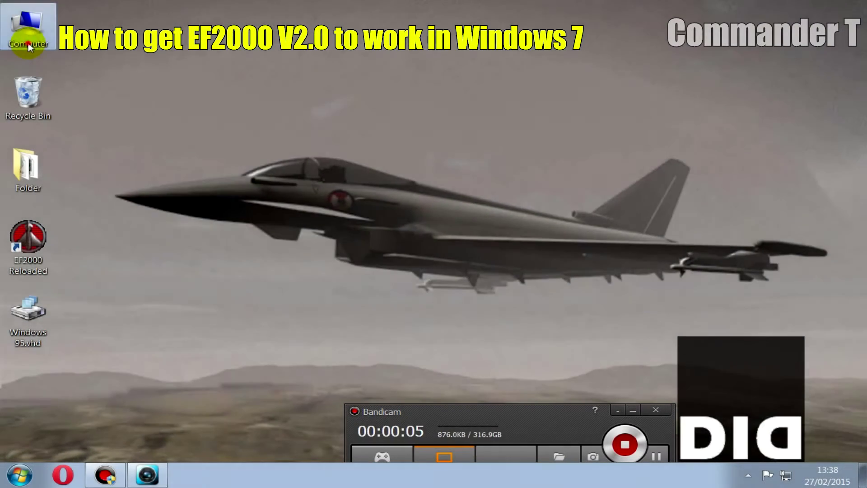
Run SETUP.EXE from the EF2000V20 DVD drive's AutoPlay in Computer.
double_click(28, 43)
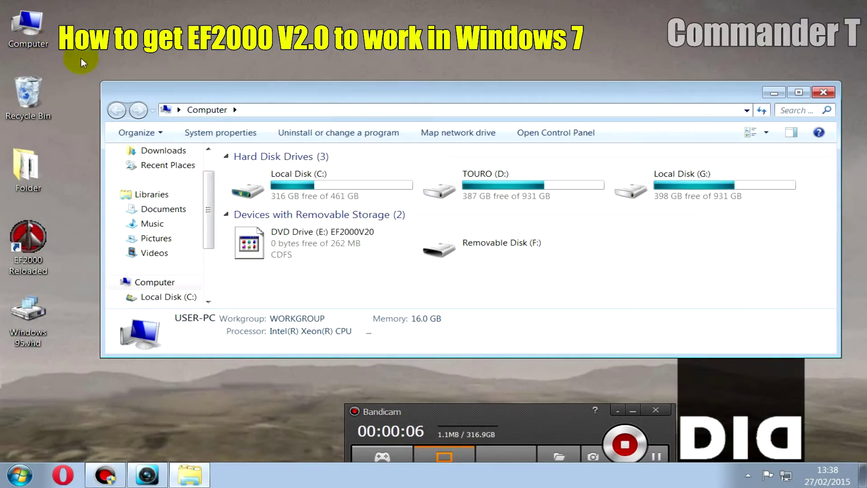
right_click(305, 245)
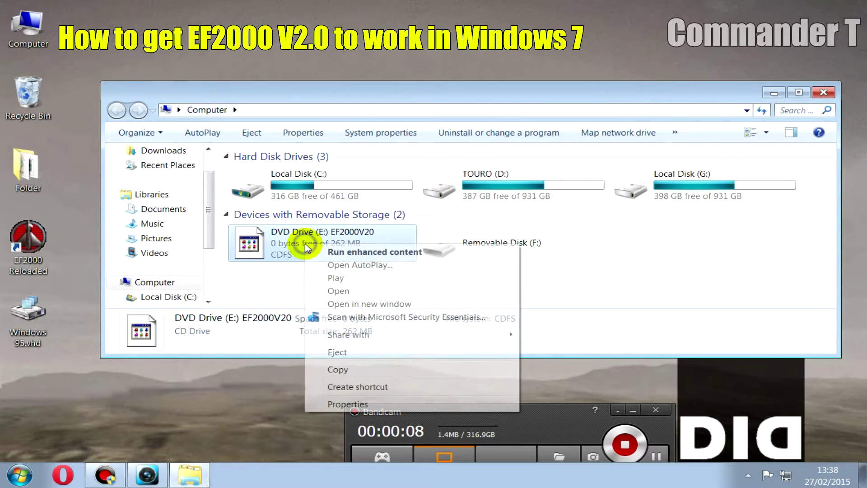
left_click(312, 264)
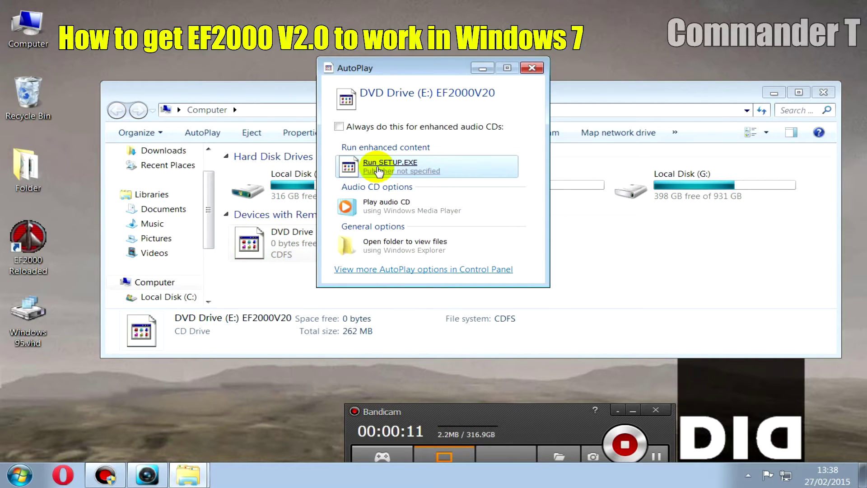
left_click(493, 167)
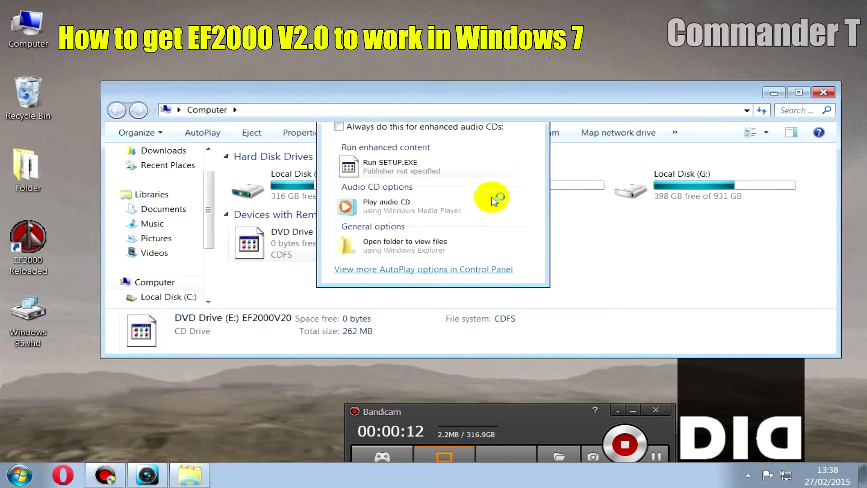
left_click(774, 93)
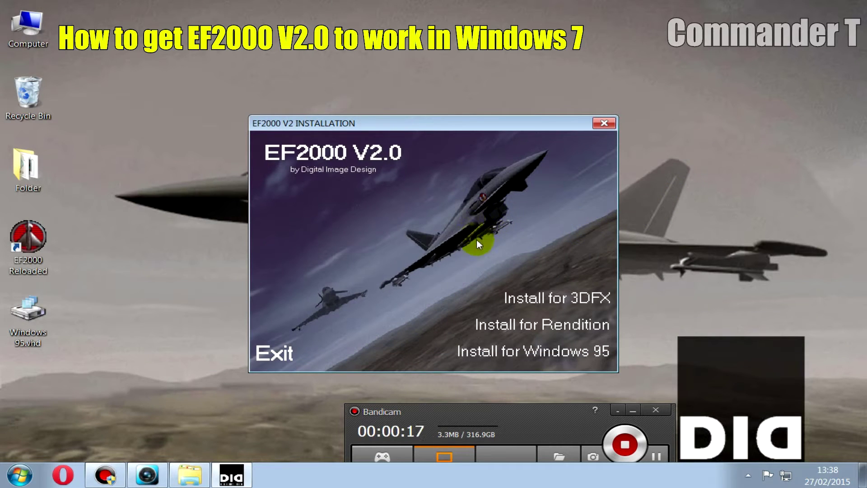
Attempt the 3DFX install, dismiss the 16-bit and setup.exe errors, and close the installer.
left_click(551, 299)
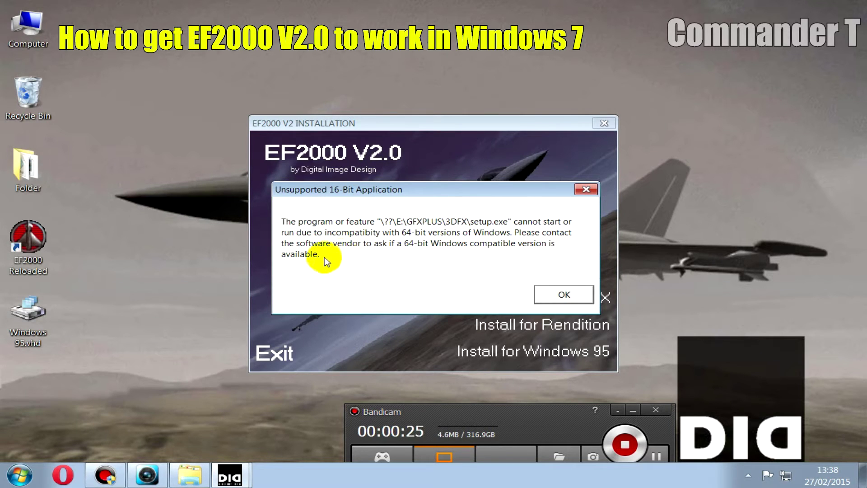
left_click(567, 296)
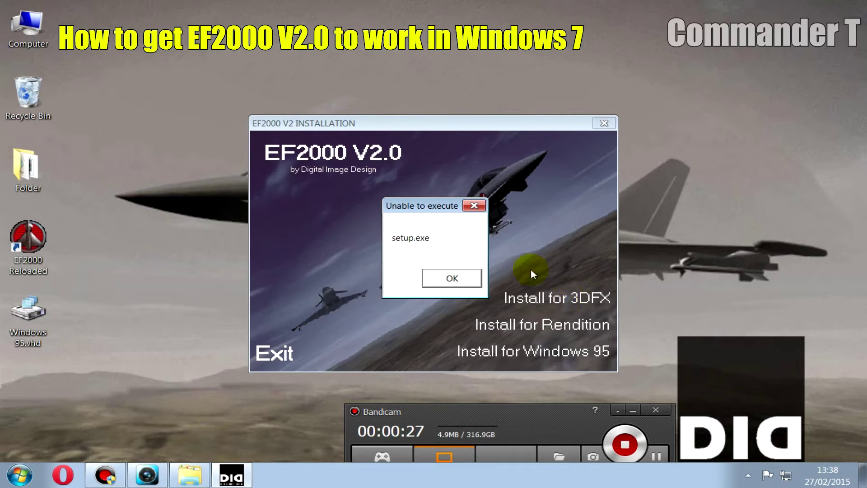
left_click(463, 281)
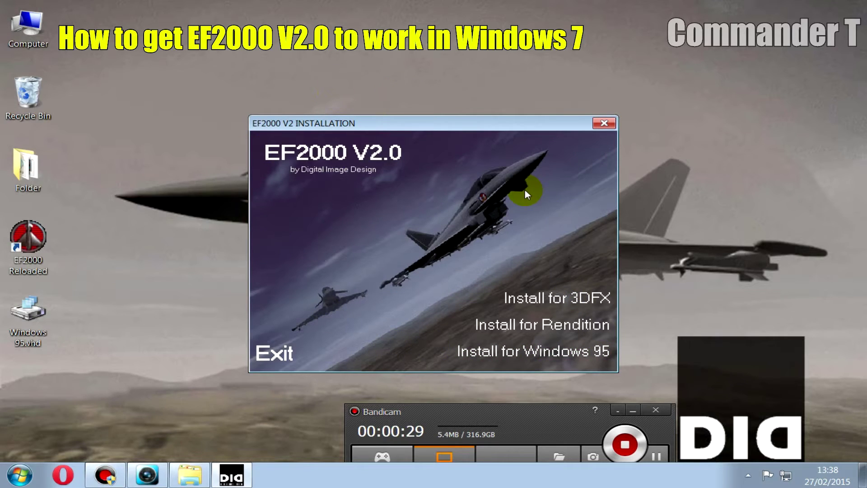
left_click(605, 122)
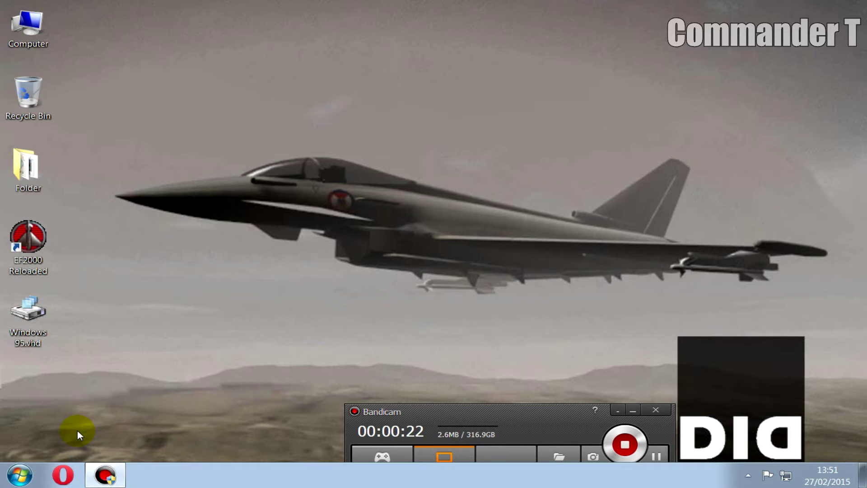
Launch Microsoft Virtual PC and start a new virtual machine named 'Windows 95'.
left_click(19, 474)
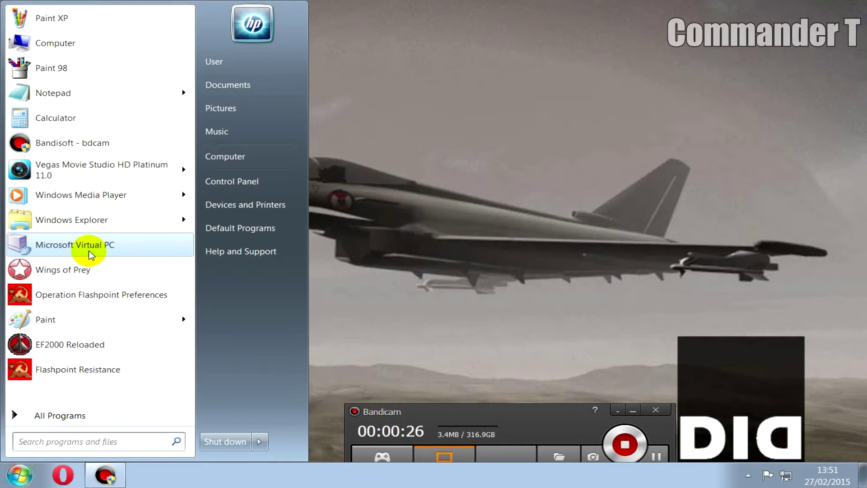
left_click(89, 252)
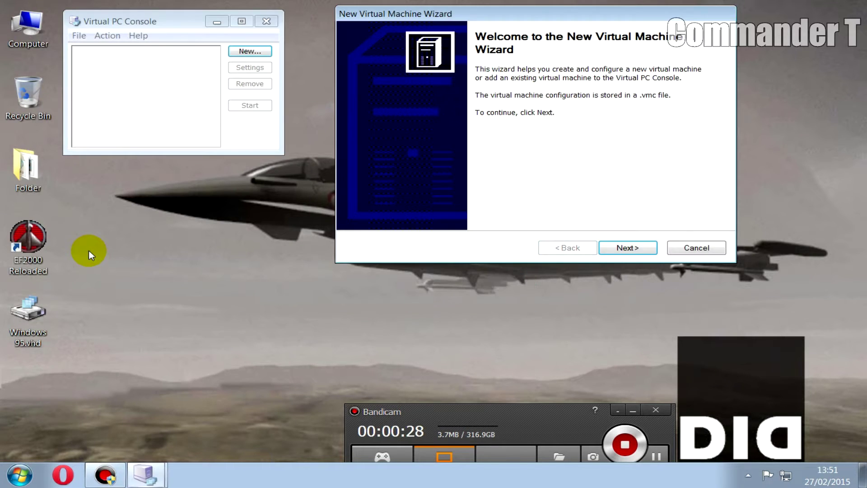
left_click(647, 251)
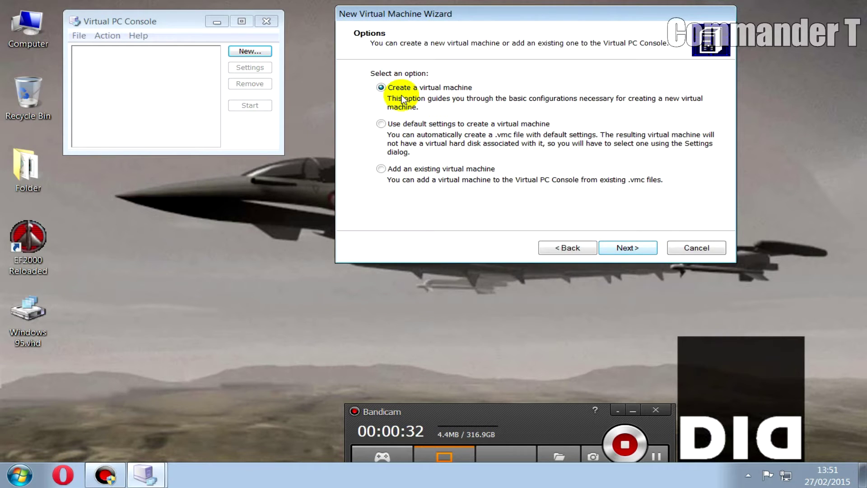
left_click(618, 247)
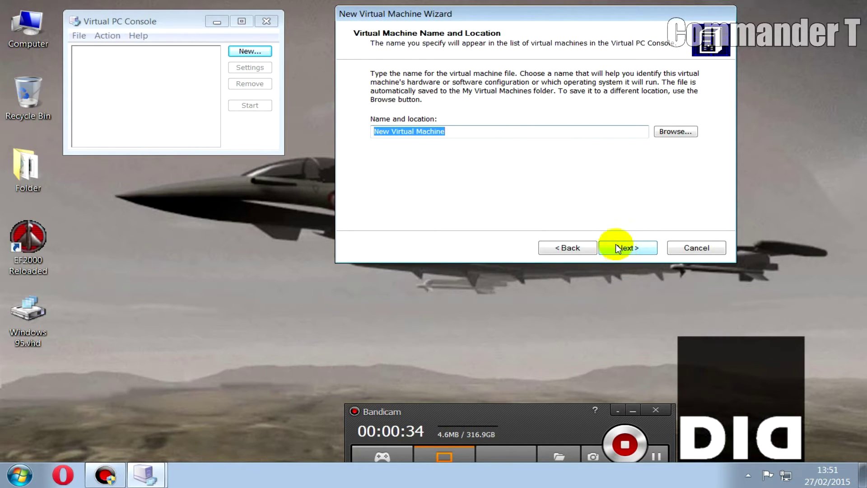
type("Win")
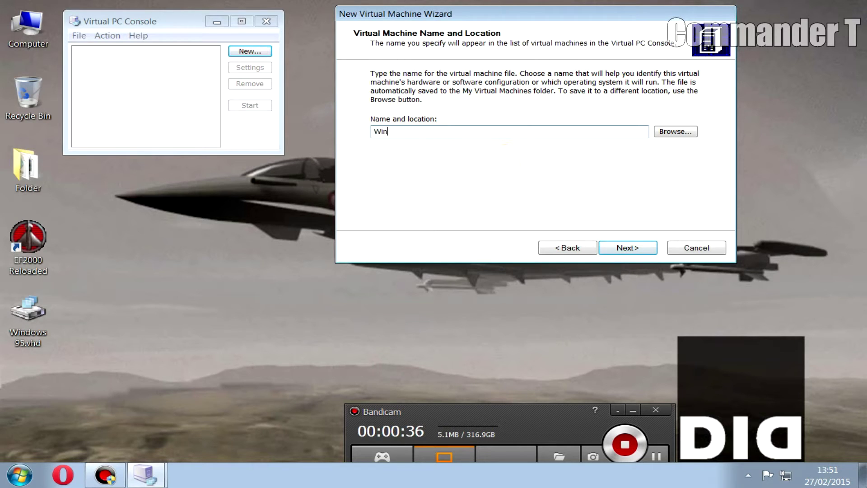
type("dows 95")
left_click(612, 247)
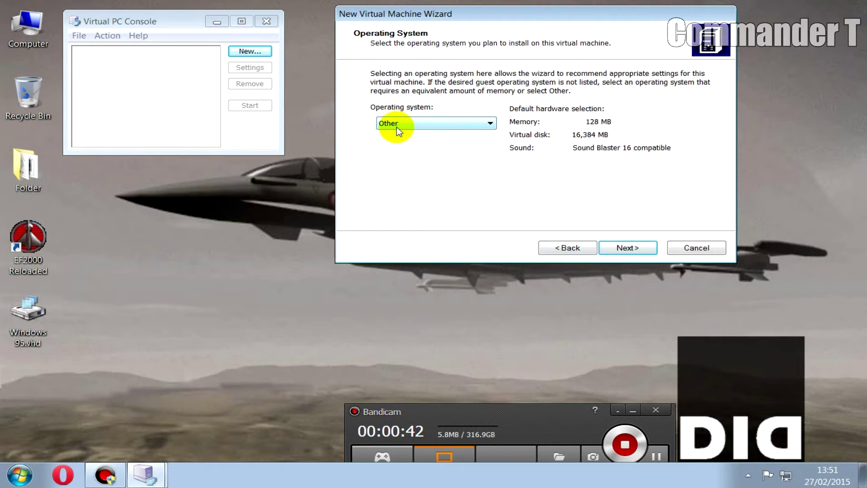
Keep operating system Other and lower the RAM from 128 MB to 16 MB.
left_click(650, 253)
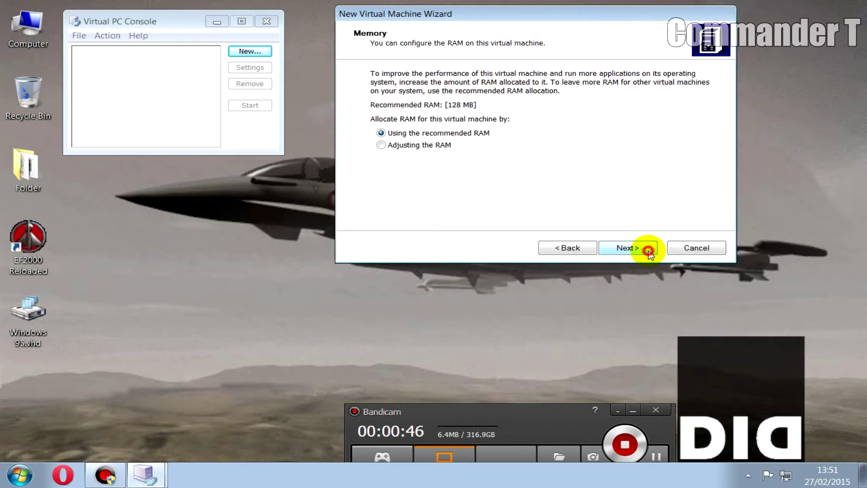
left_click(382, 145)
left_click_drag(654, 175, 678, 179)
type("16")
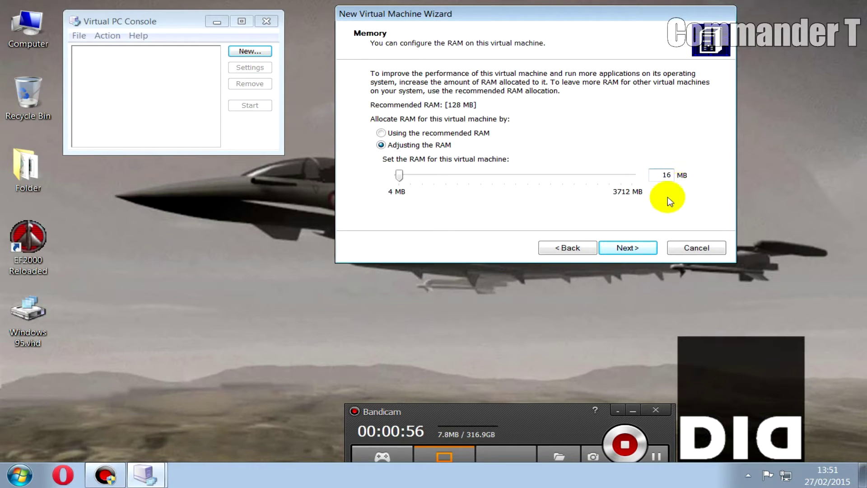
left_click(639, 248)
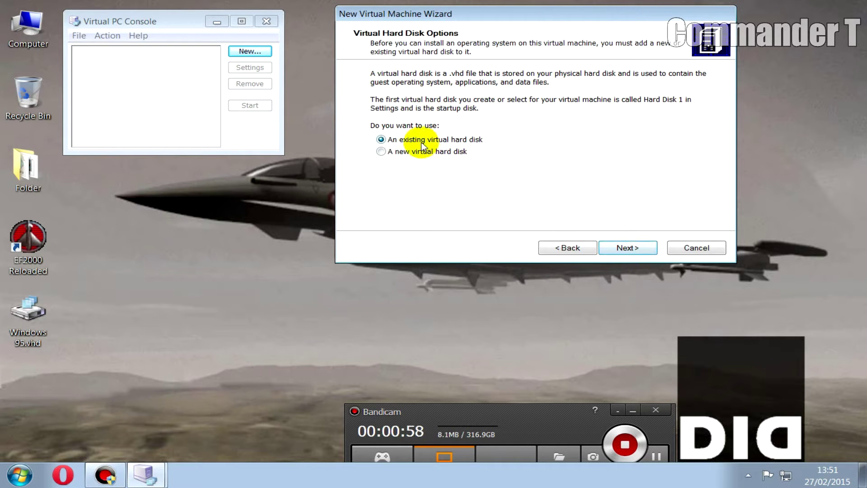
Use the Desktop's existing Windows 95.vhd as the hard disk, finish the wizard, and boot the machine.
left_click(625, 248)
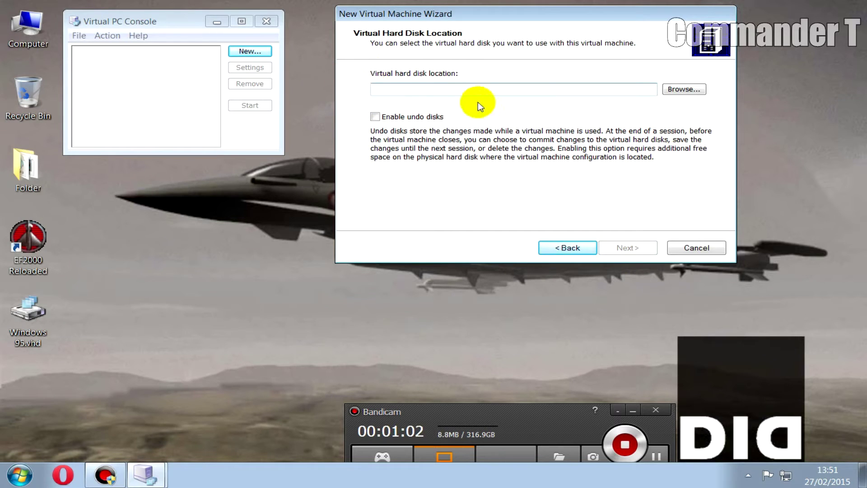
left_click(702, 89)
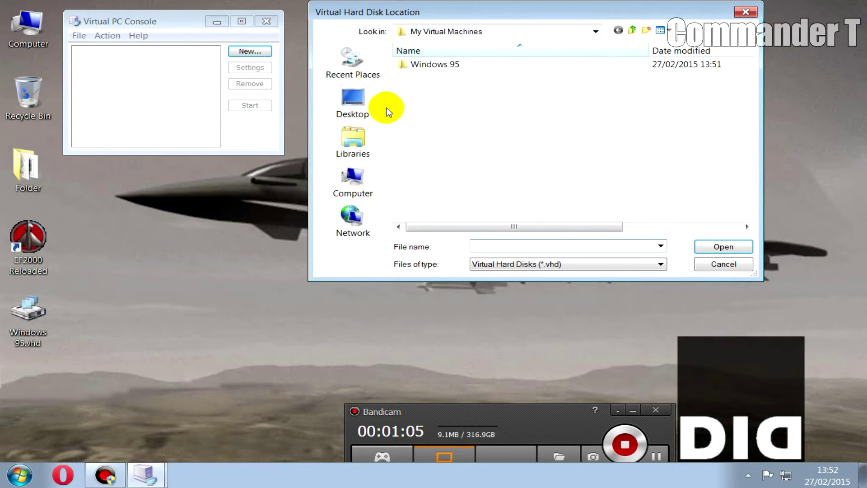
left_click(346, 107)
left_click(644, 136)
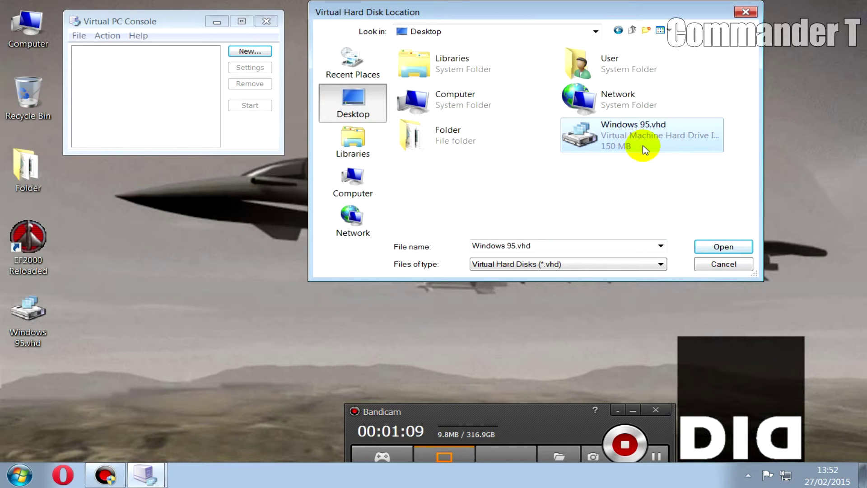
left_click(705, 247)
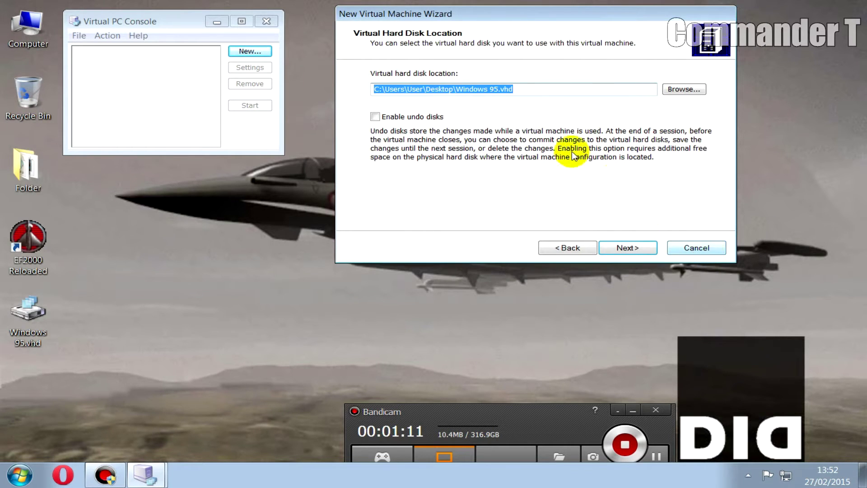
left_click(628, 248)
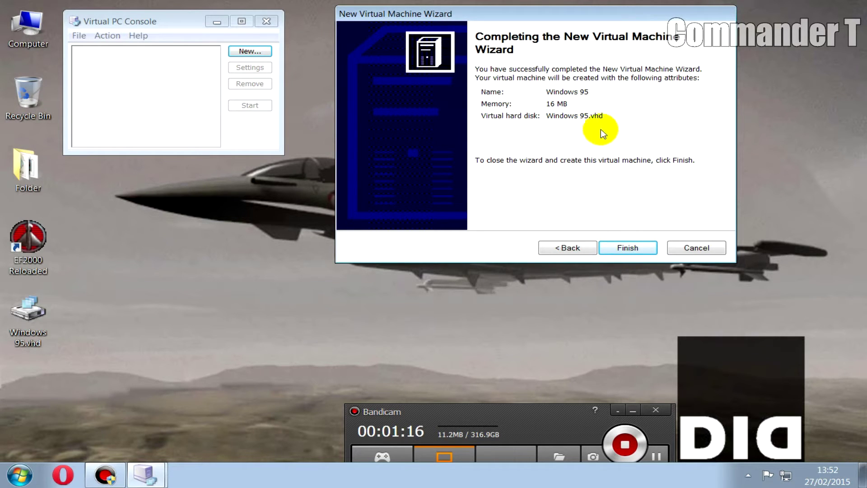
left_click(649, 249)
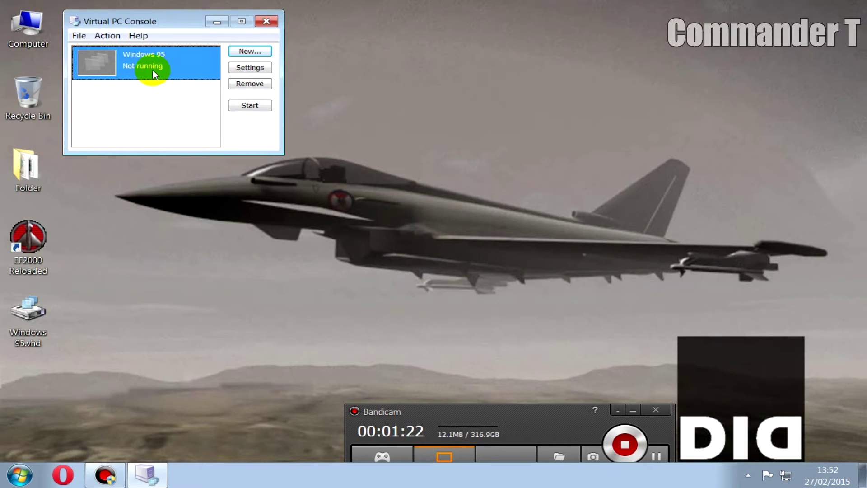
left_click(263, 109)
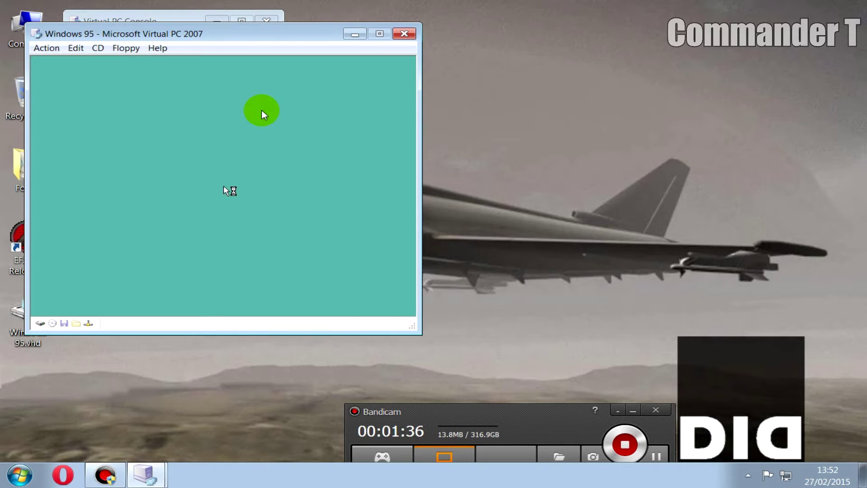
Skip the network password, missing-disk and sndvol32.cnt prompts, and decline both restart requests.
left_click(232, 186)
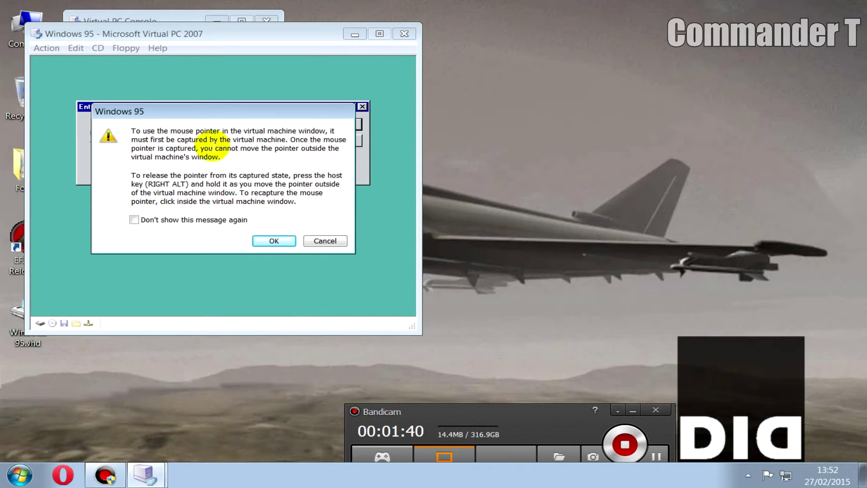
left_click(274, 240)
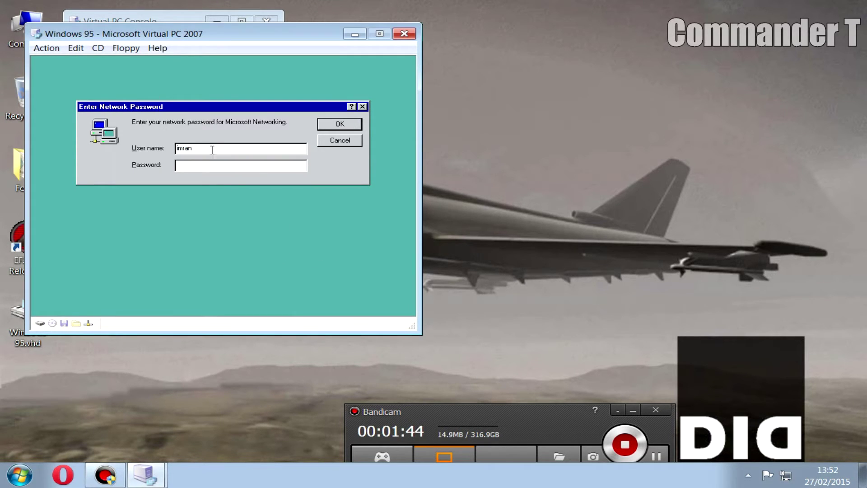
left_click(344, 143)
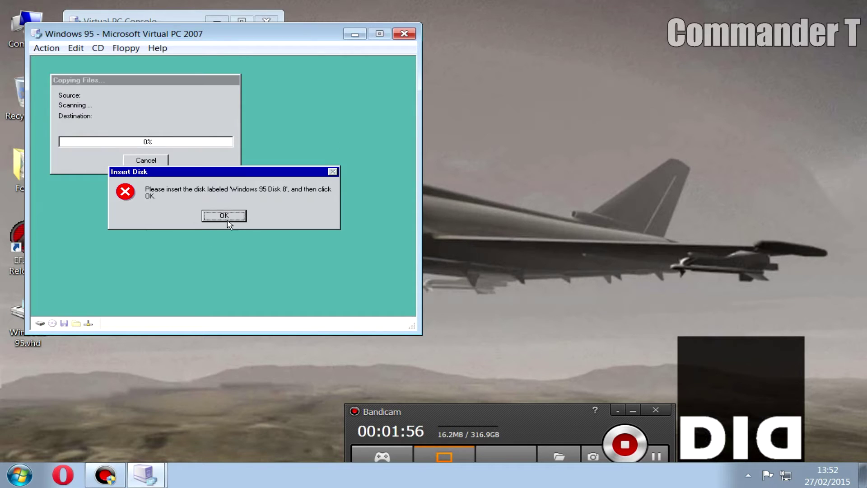
left_click(234, 216)
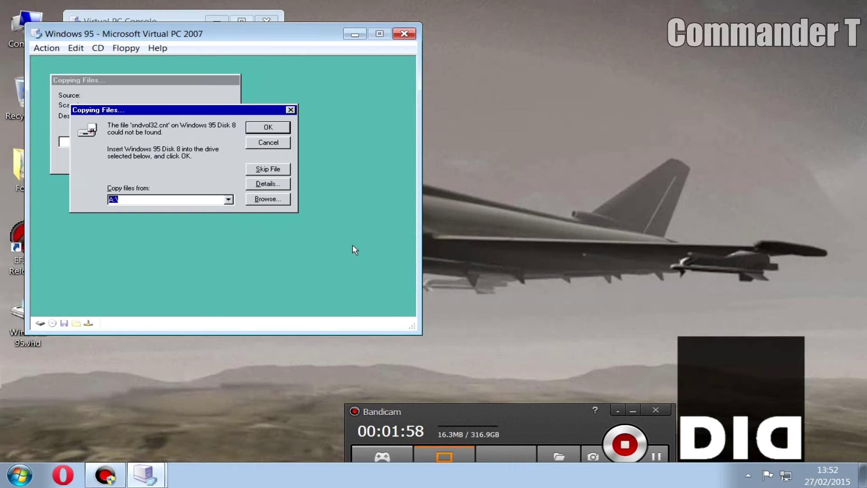
left_click(268, 142)
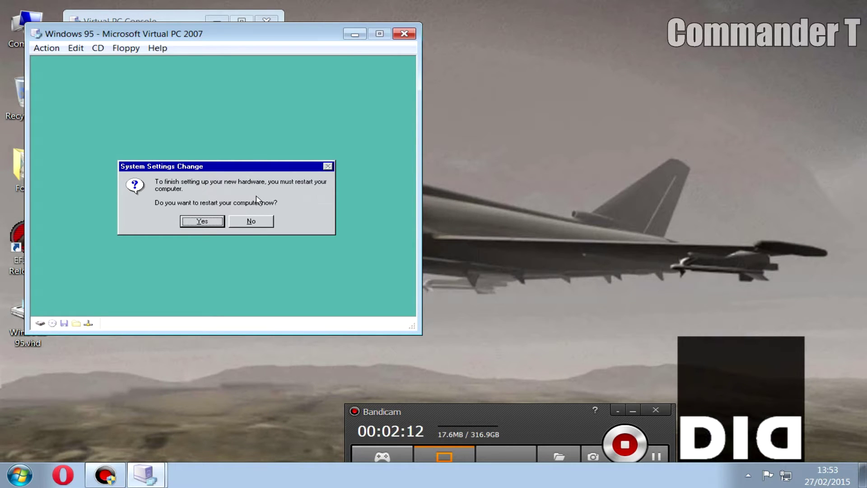
left_click(252, 221)
left_click(251, 221)
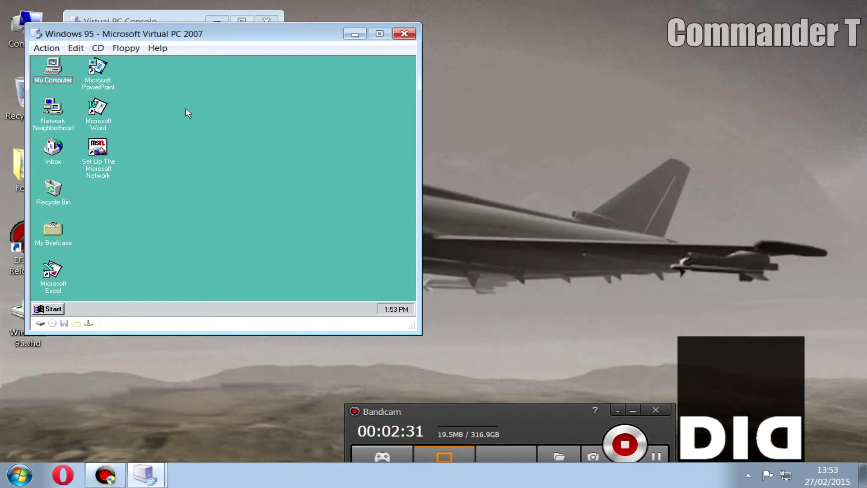
Open the CD drive from My Computer in Windows 95 to launch the EF2000 V2 autorun.
double_click(50, 68)
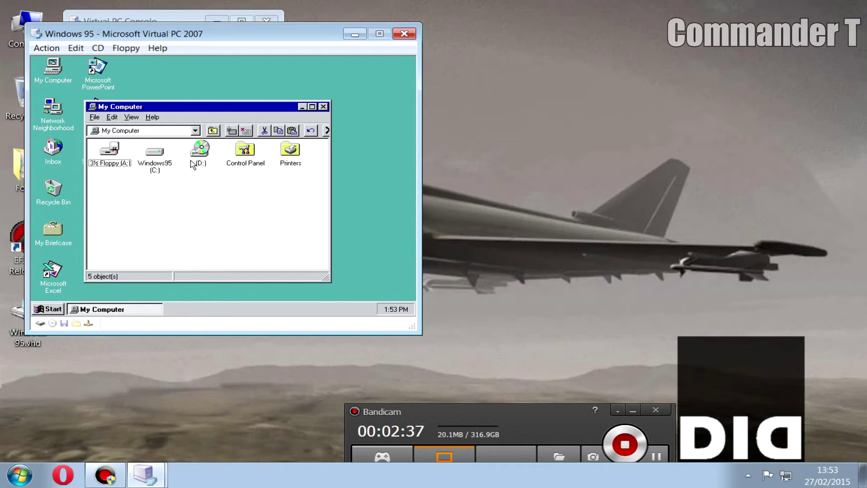
double_click(198, 156)
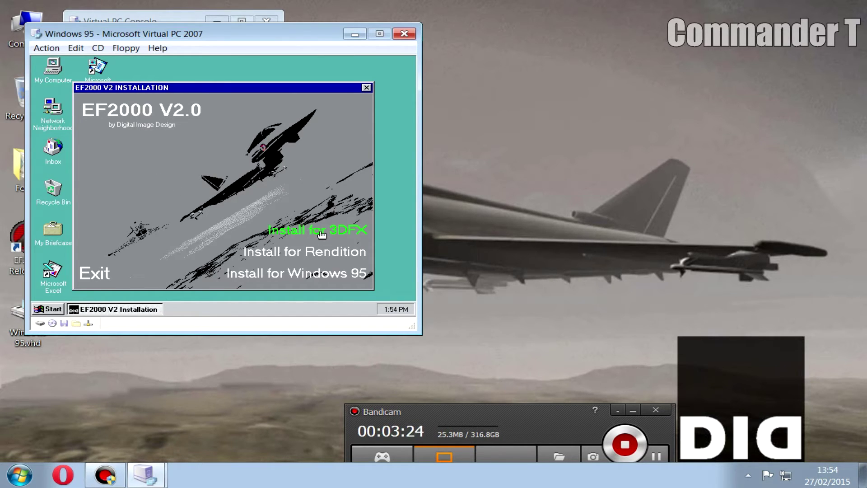
Start the 3DFX install and set the destination to C:\WINDOWS\Desktop\EF2000 V2 Full, creating the folder.
left_click(322, 234)
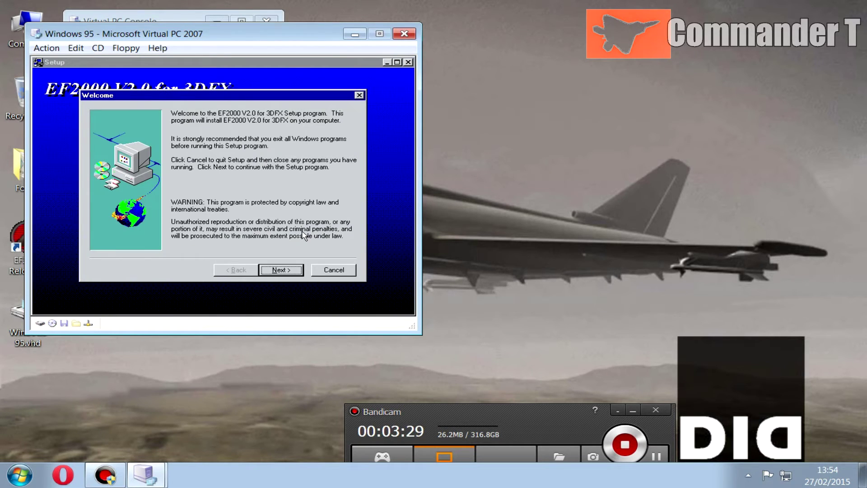
left_click(281, 269)
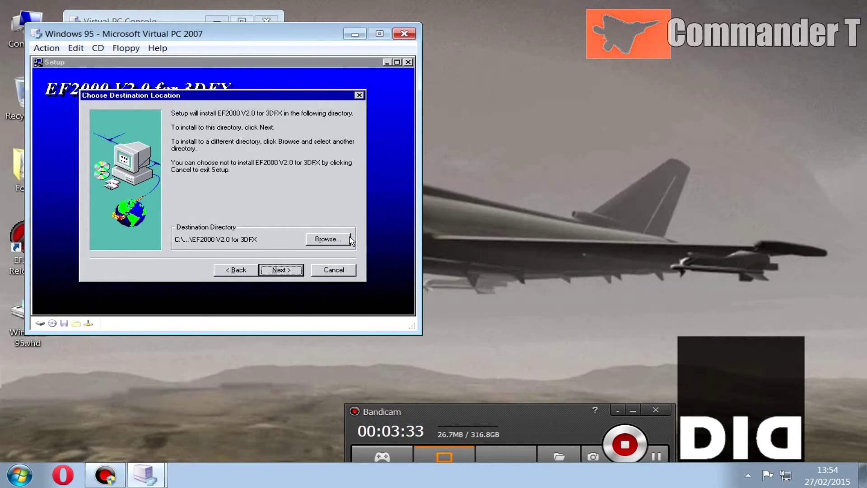
left_click(345, 244)
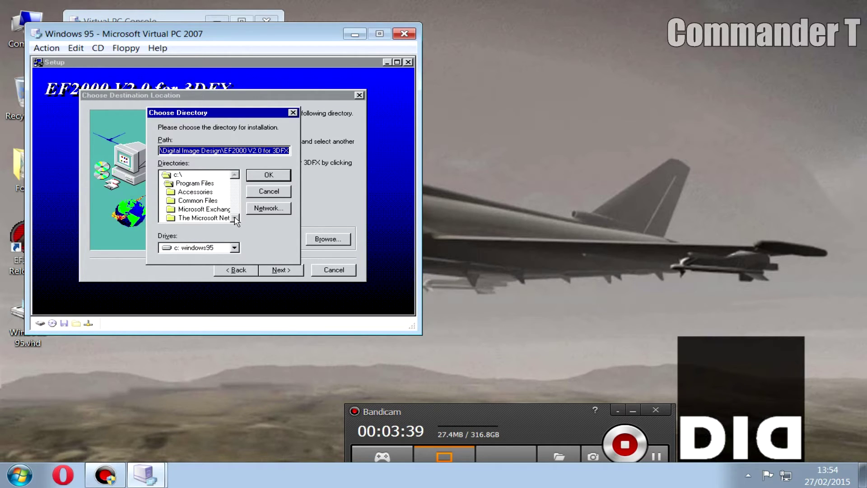
double_click(184, 175)
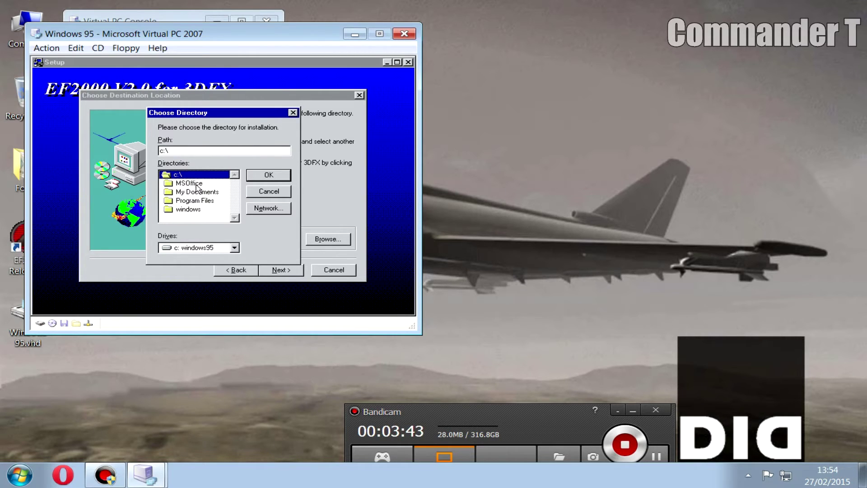
double_click(195, 211)
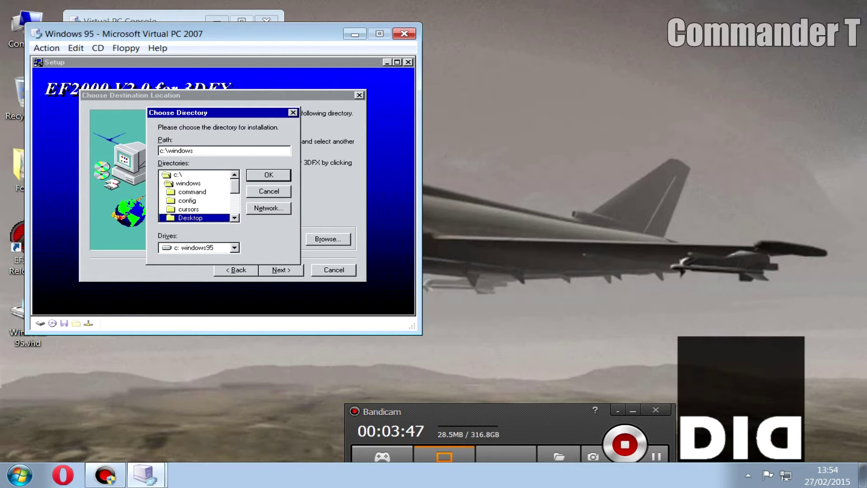
double_click(214, 218)
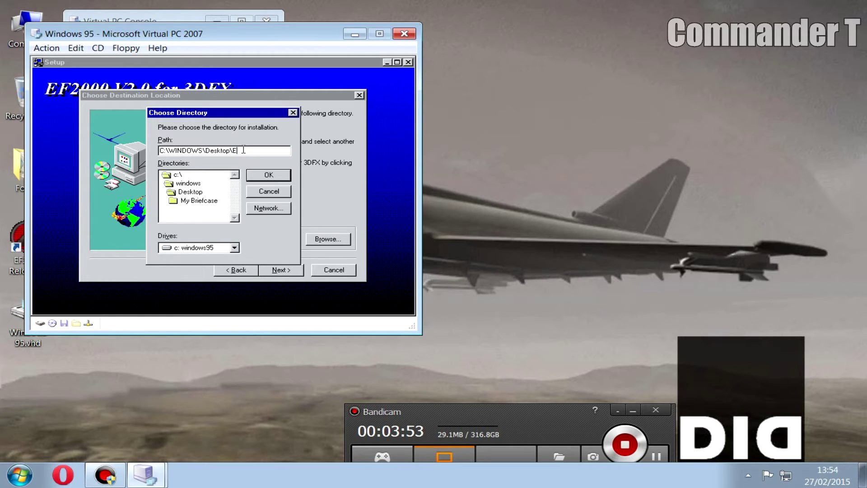
type("2000 V2 Full")
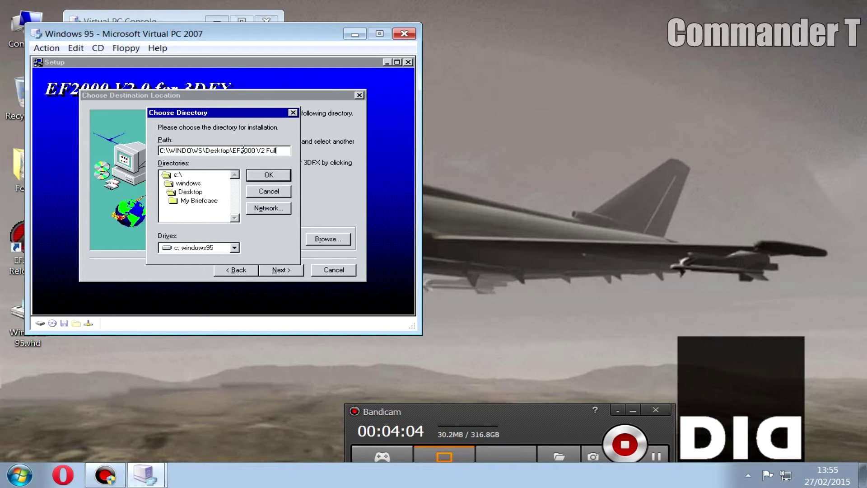
left_click(271, 178)
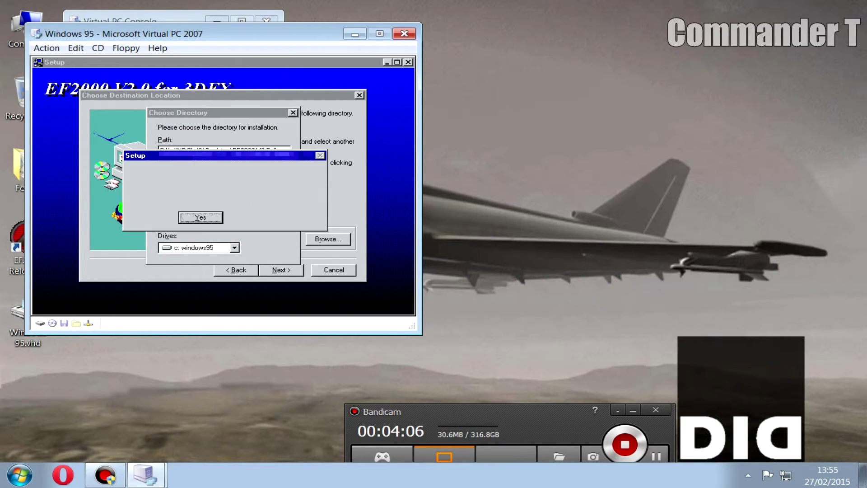
left_click(212, 218)
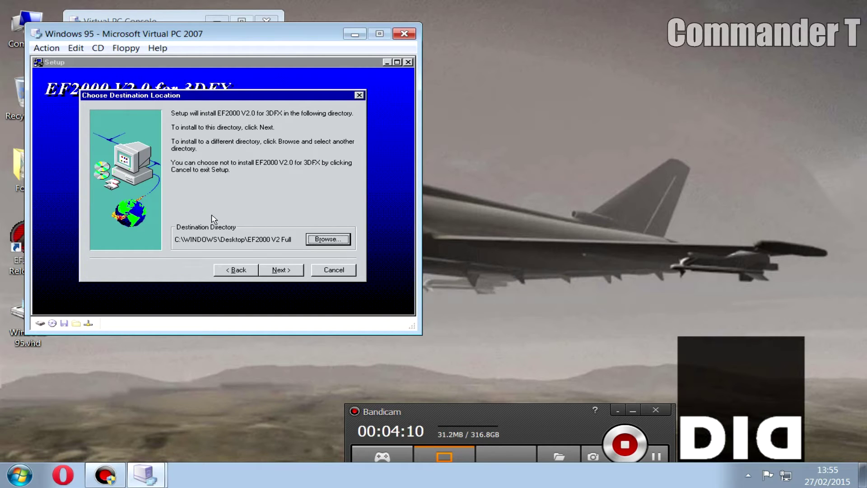
Continue with the Typical setup and default program folder, copy the files, and finish.
left_click(280, 270)
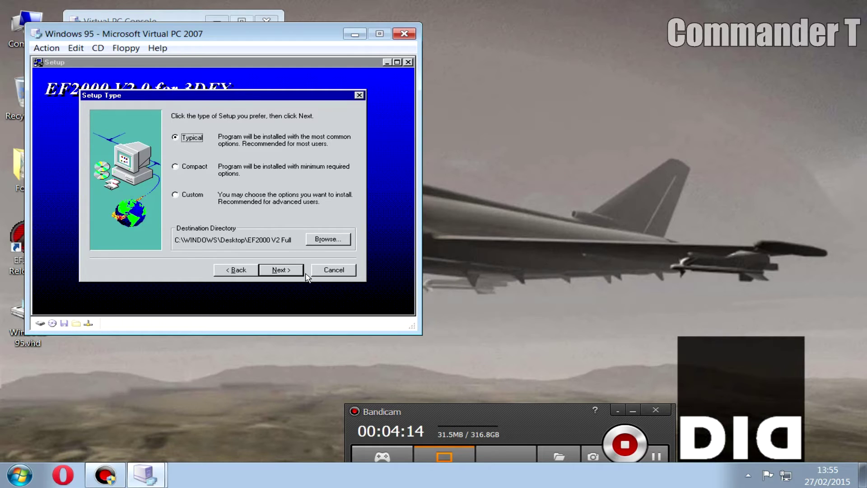
left_click(298, 274)
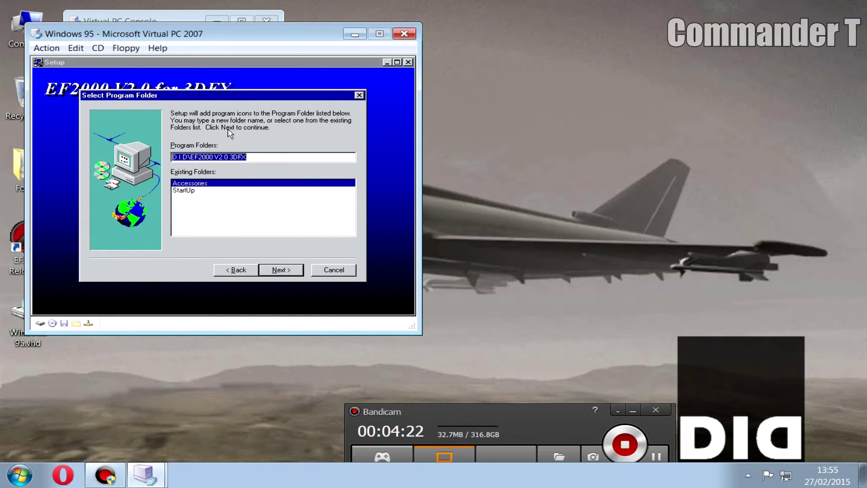
left_click(280, 268)
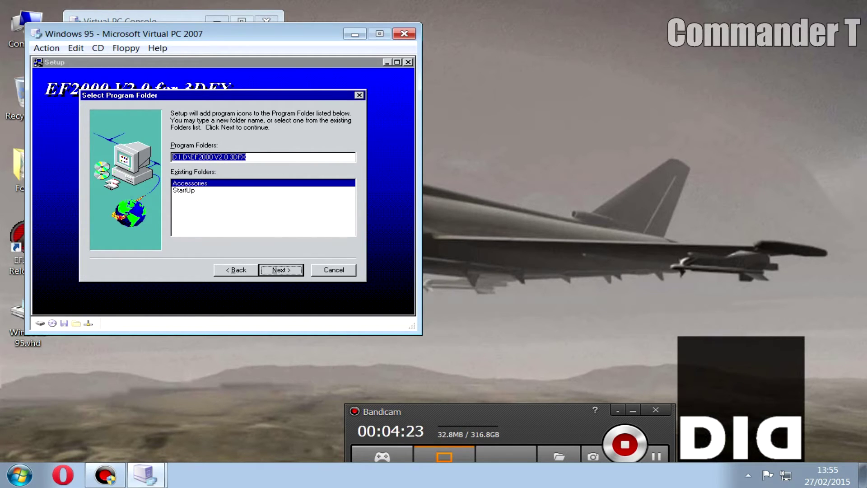
left_click(288, 271)
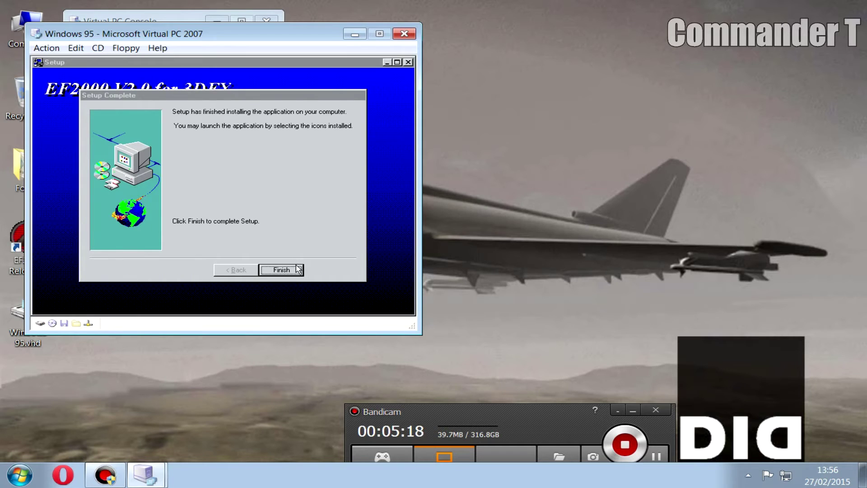
left_click(282, 269)
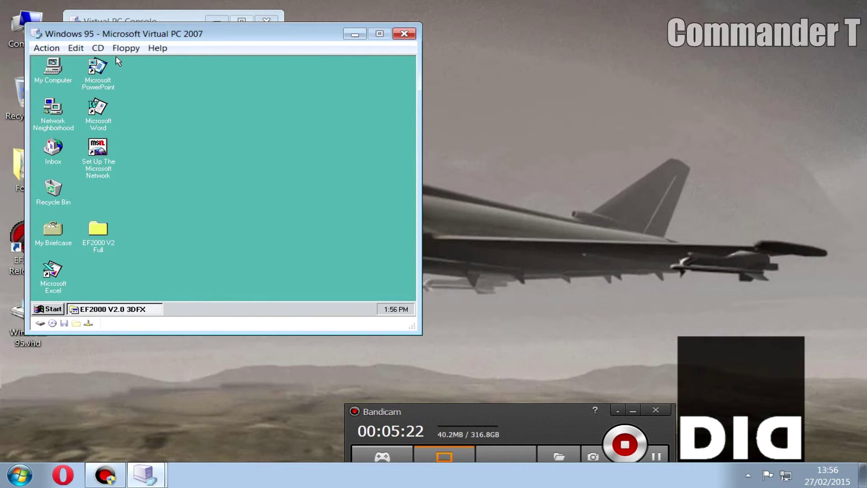
Inspect the installed files in the EF2000 V2 Full desktop folder, then close it.
double_click(96, 244)
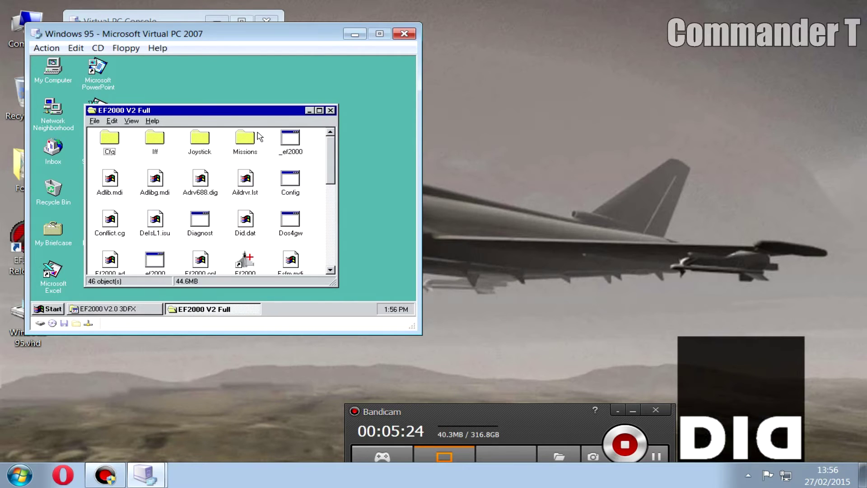
left_click(330, 111)
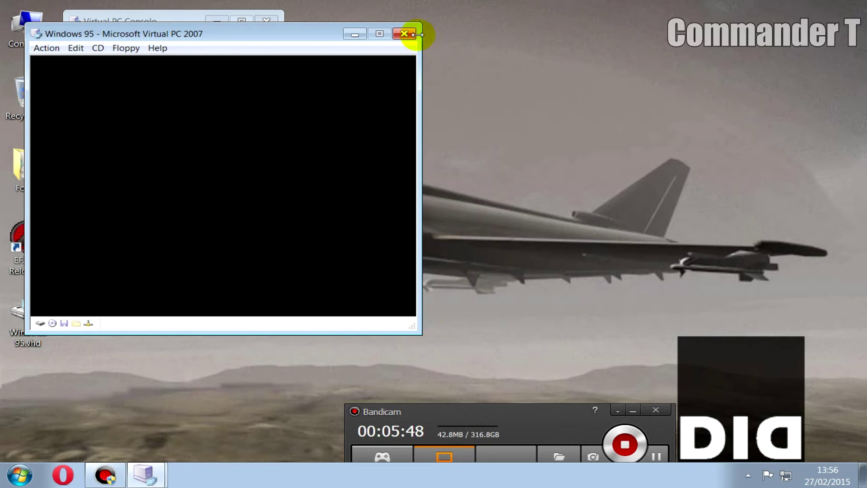
Turn off the Windows 95 virtual machine and close the Virtual PC Console.
left_click(404, 34)
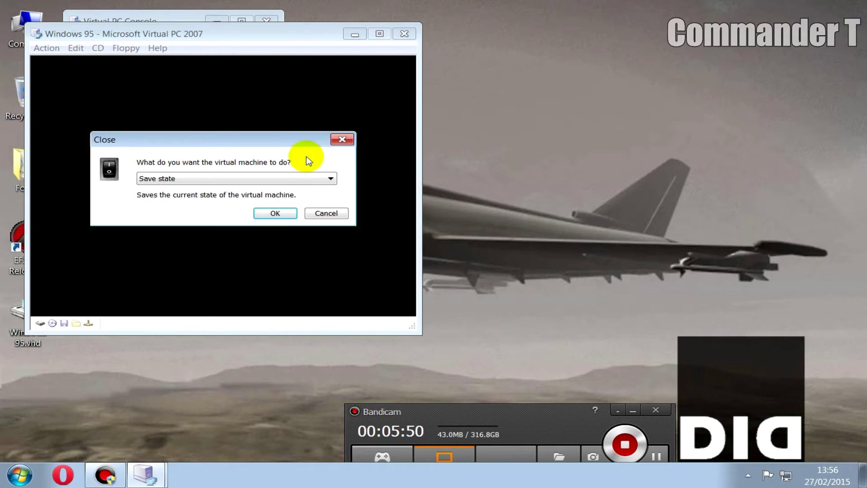
left_click(302, 178)
left_click(296, 199)
left_click(282, 213)
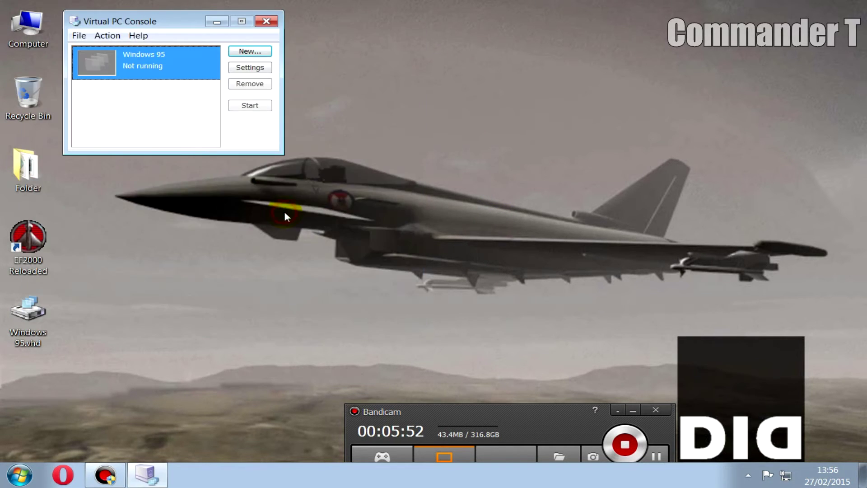
left_click(267, 22)
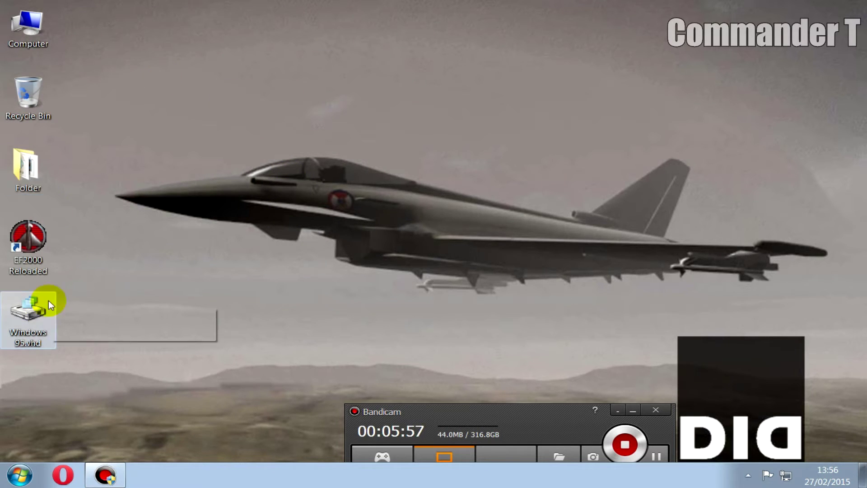
Try opening Windows 95.vhd from the desktop and dismiss the can't-open-file message.
mouse_move(44, 315)
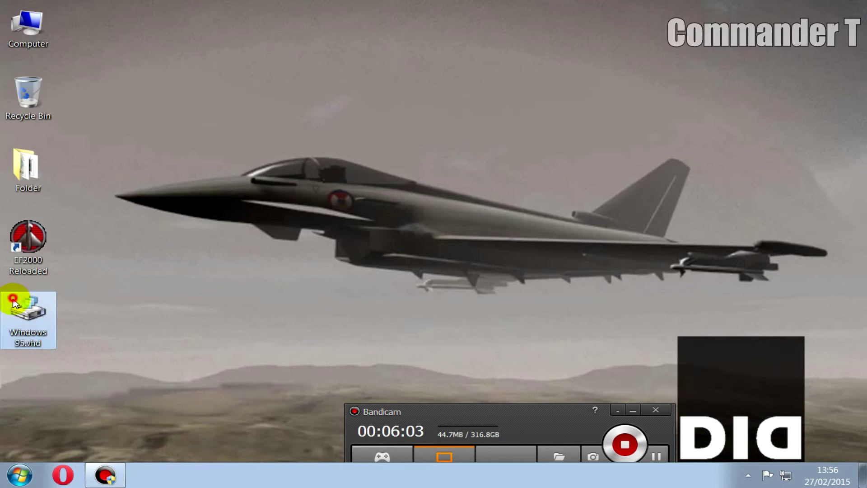
double_click(24, 316)
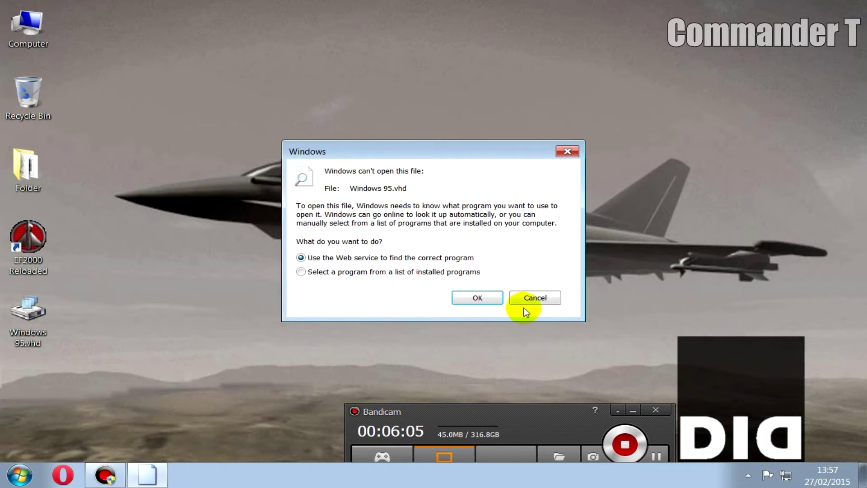
left_click(526, 300)
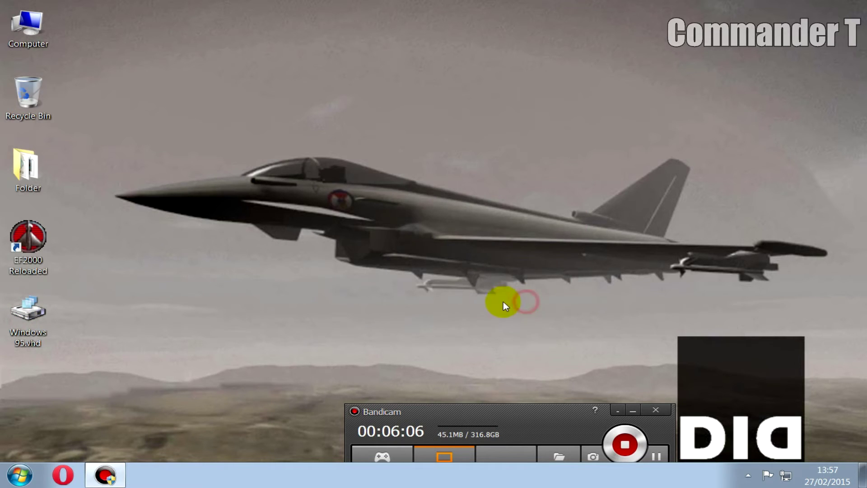
Open Disk Management in Computer Management.
right_click(41, 39)
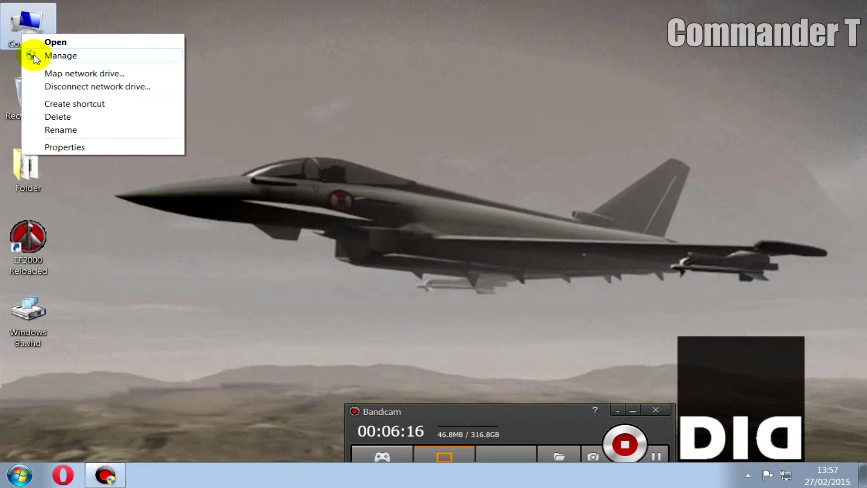
left_click(34, 56)
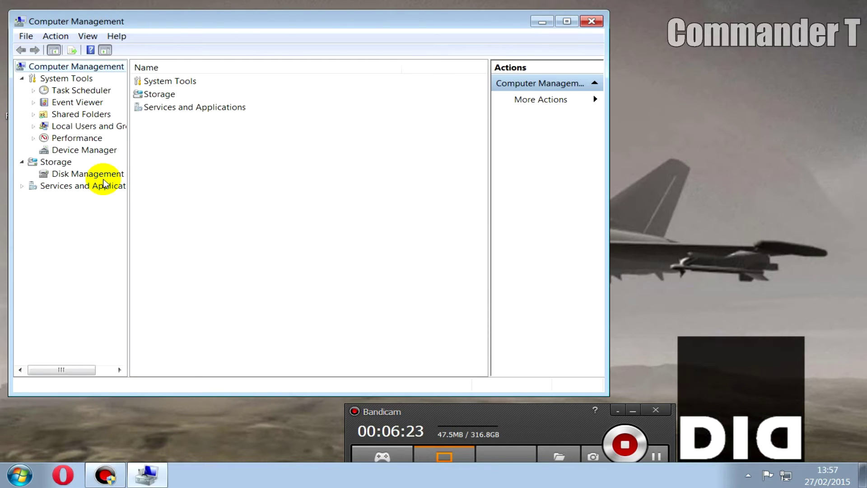
left_click(101, 175)
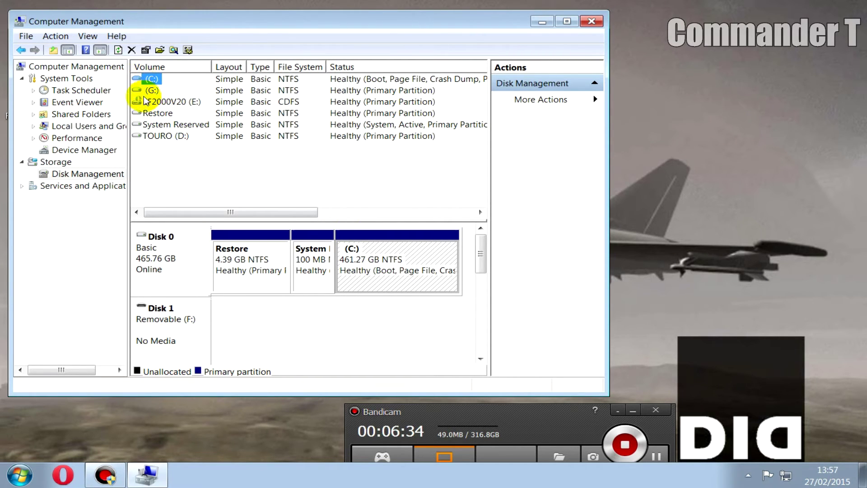
Attach the Desktop's Windows 95.vhd and confirm Disk 4 WINDOWS95 (H:) in the disk map.
left_click(55, 36)
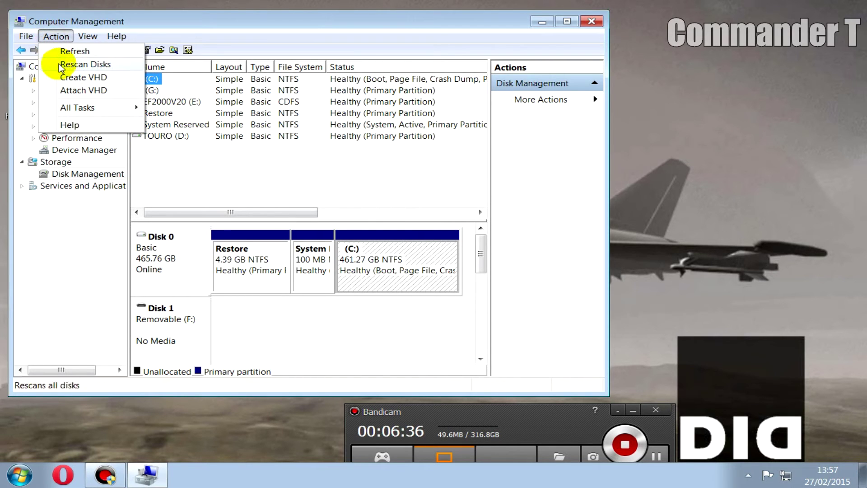
left_click(97, 93)
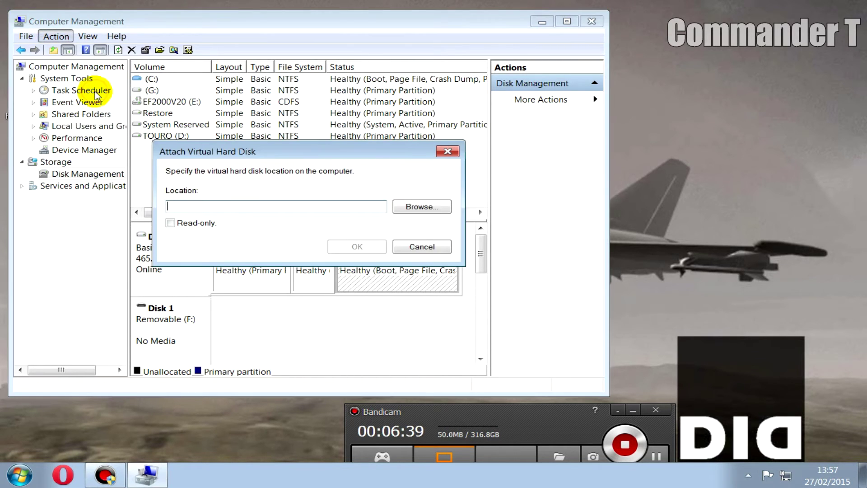
left_click(410, 208)
left_click(215, 184)
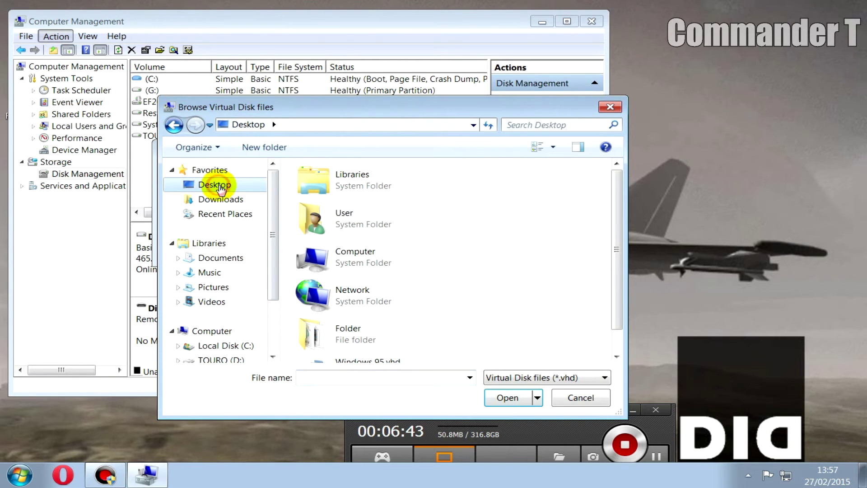
scroll(616, 209, "down", 1)
left_click(401, 338)
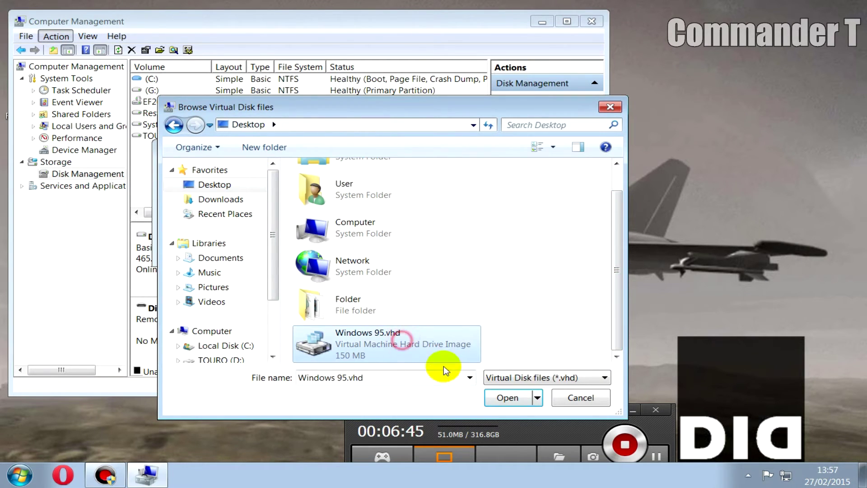
left_click(501, 397)
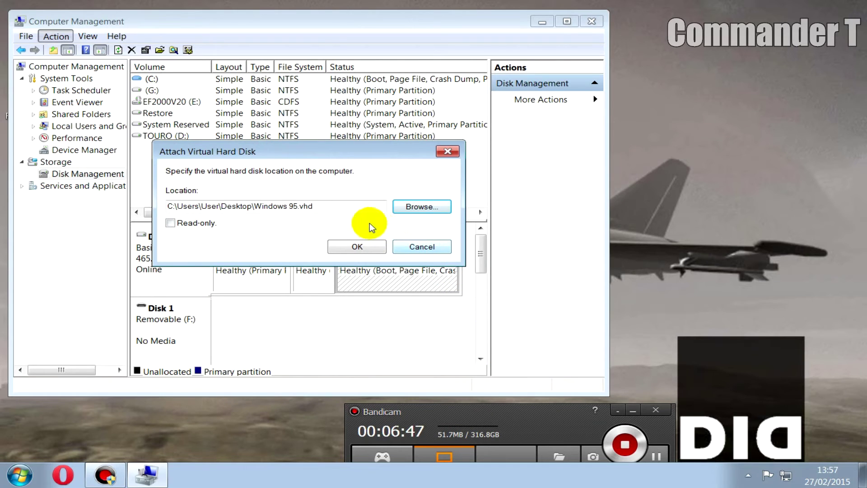
left_click(348, 243)
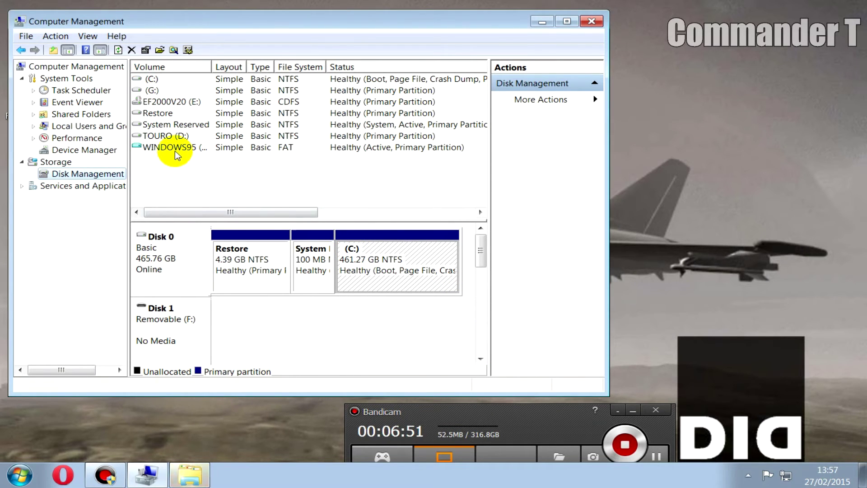
left_click_drag(481, 249, 482, 321)
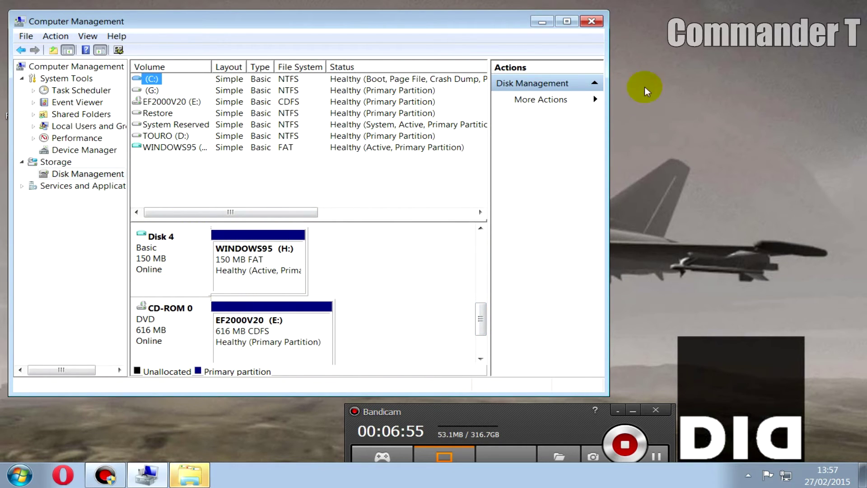
Close Computer Management and AutoPlay, then browse to WINDOWS95 (H:)\WINDOWS\Desktop.
left_click(586, 21)
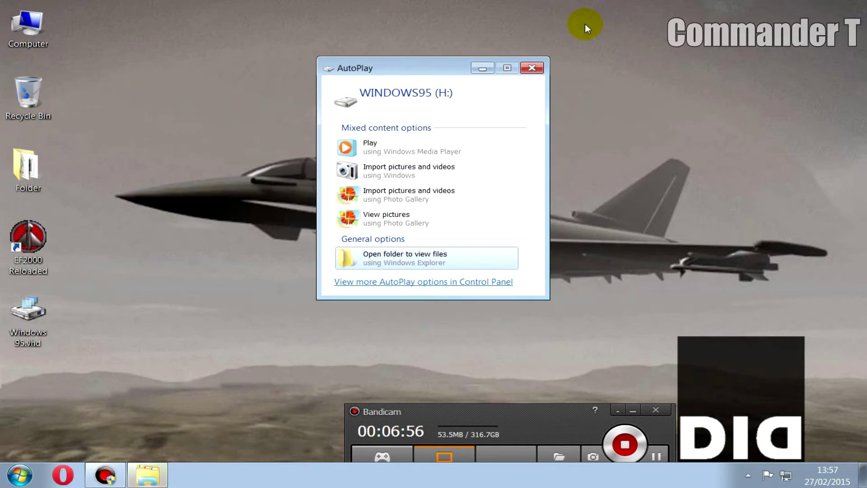
left_click(528, 70)
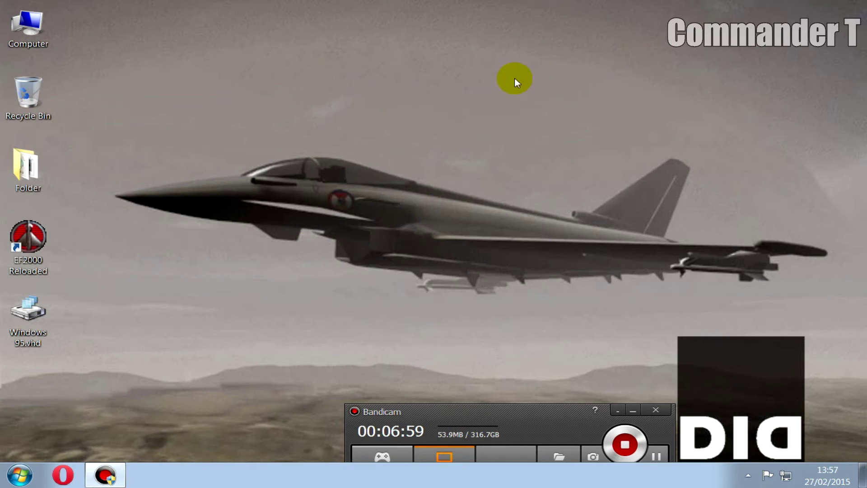
double_click(28, 32)
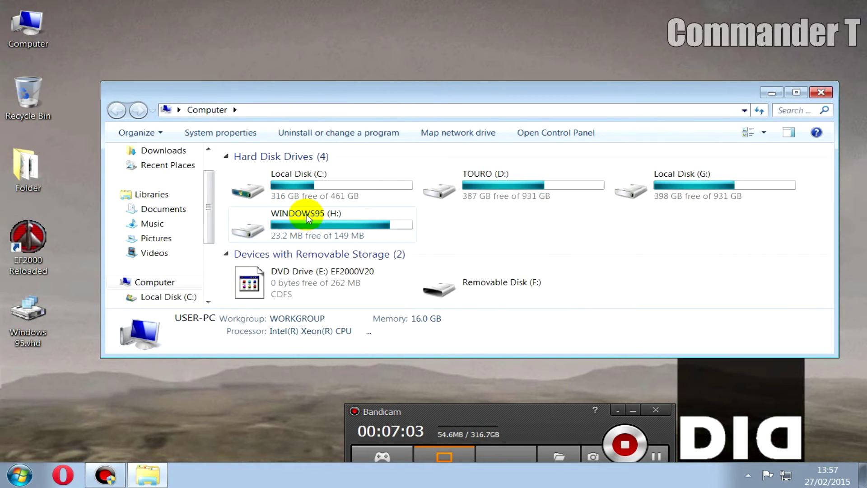
left_click(312, 223)
double_click(313, 225)
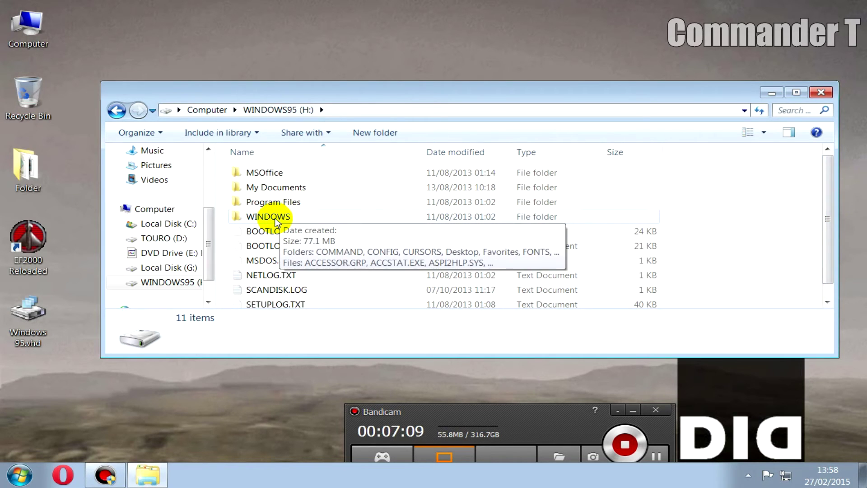
double_click(274, 218)
double_click(276, 220)
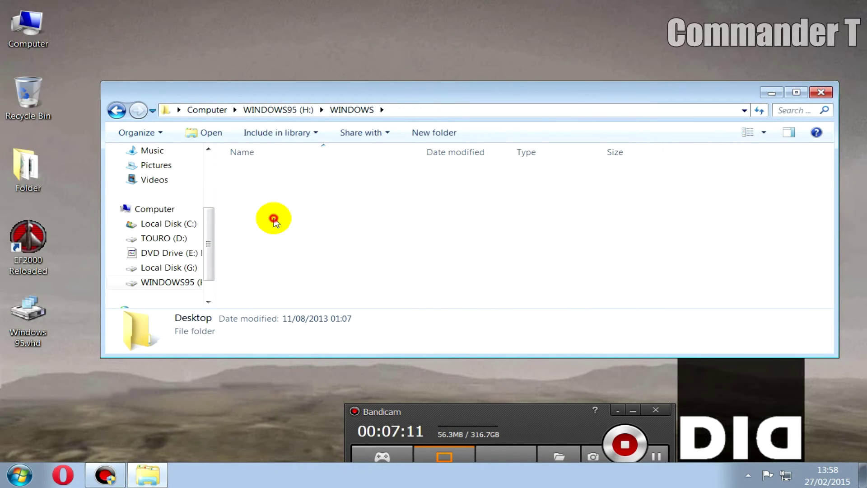
Copy the EF2000 V2 Full folder onto the Windows 7 desktop and close Explorer.
right_click(274, 174)
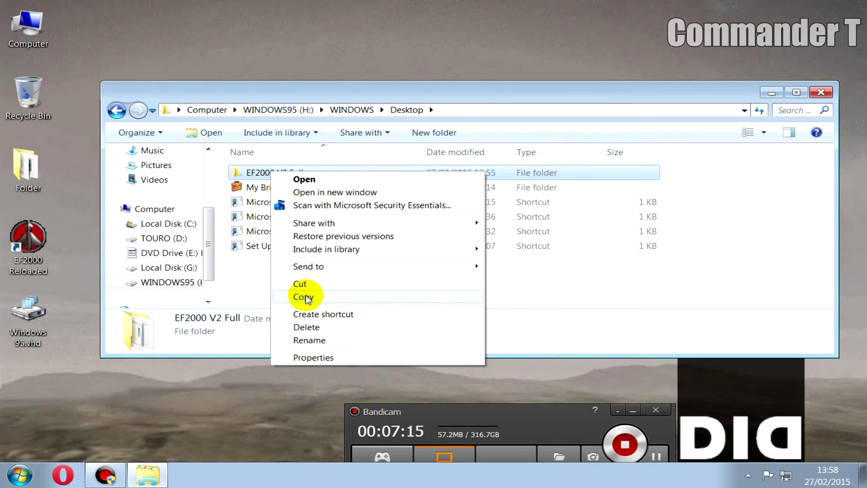
left_click(304, 297)
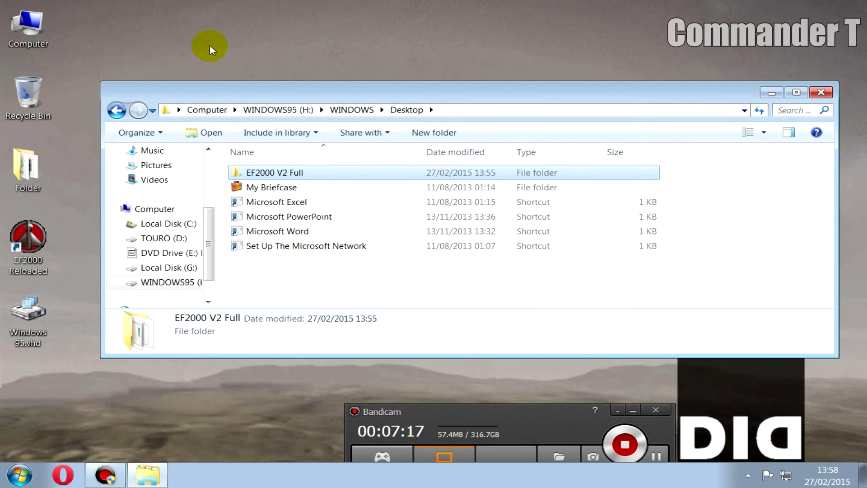
right_click(226, 31)
left_click(243, 83)
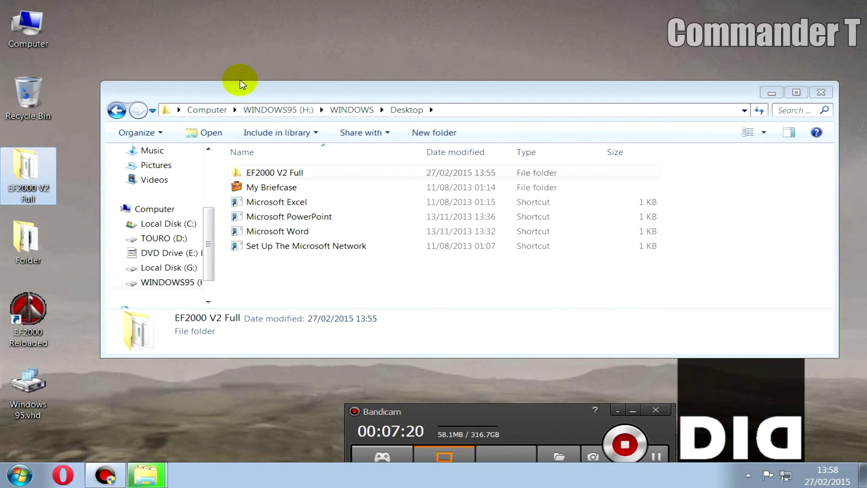
left_click(821, 93)
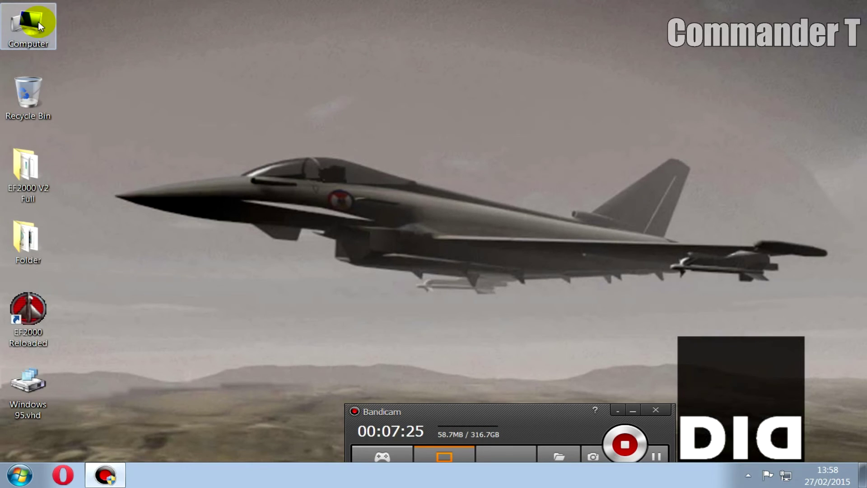
Detach Disk 4 (Windows 95.vhd) in Disk Management so drive H: disappears, then close Computer Management.
right_click(37, 21)
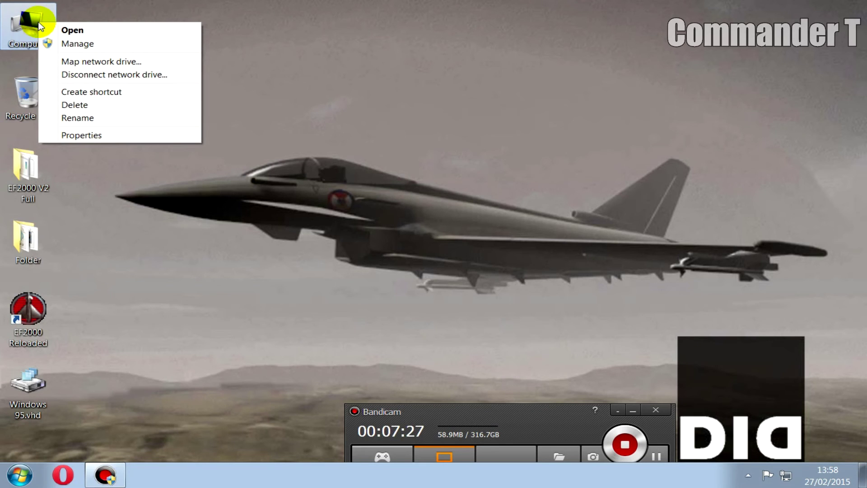
left_click(50, 43)
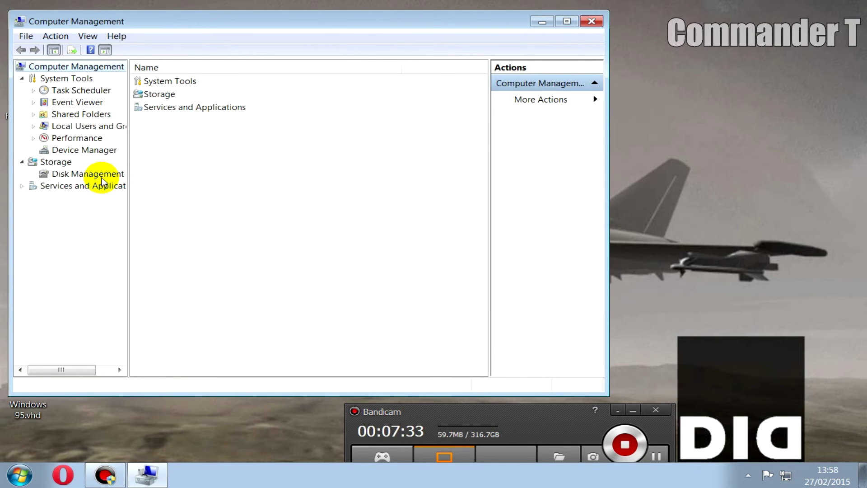
left_click(104, 182)
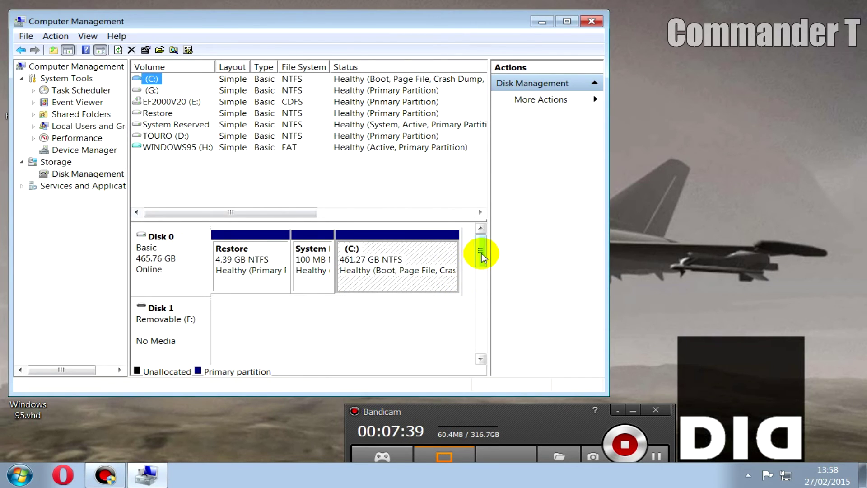
left_click_drag(481, 250, 488, 306)
right_click(167, 334)
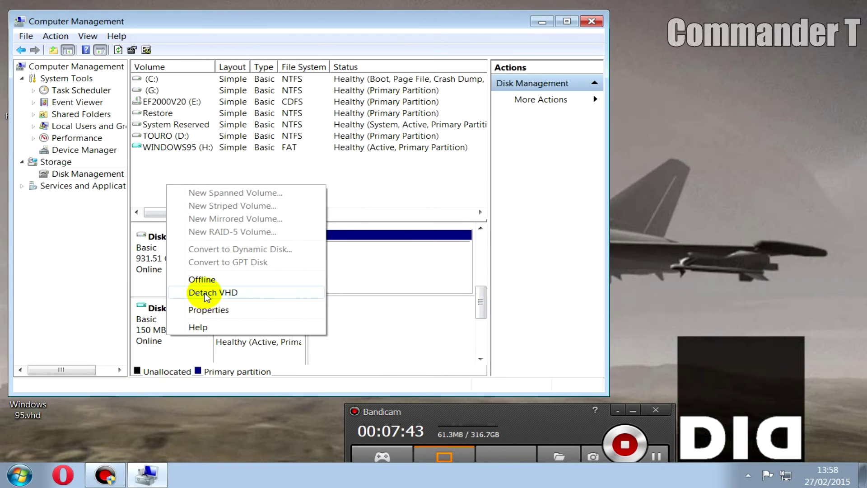
left_click(205, 293)
left_click(357, 255)
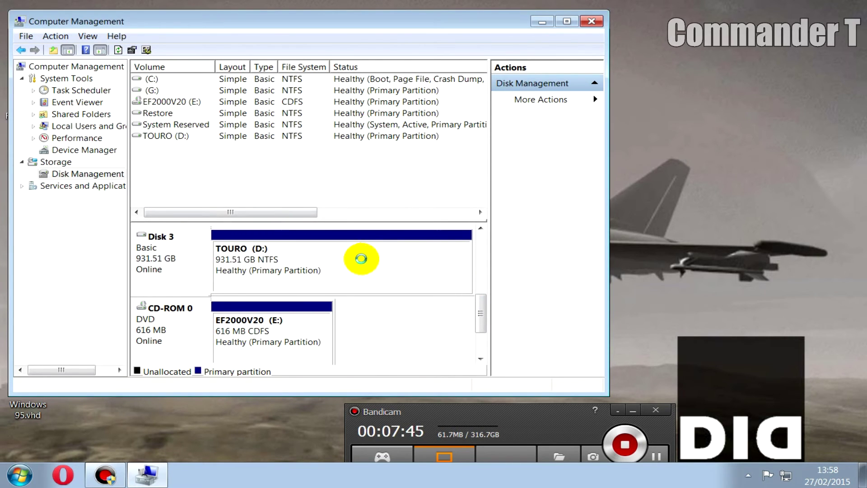
left_click(592, 21)
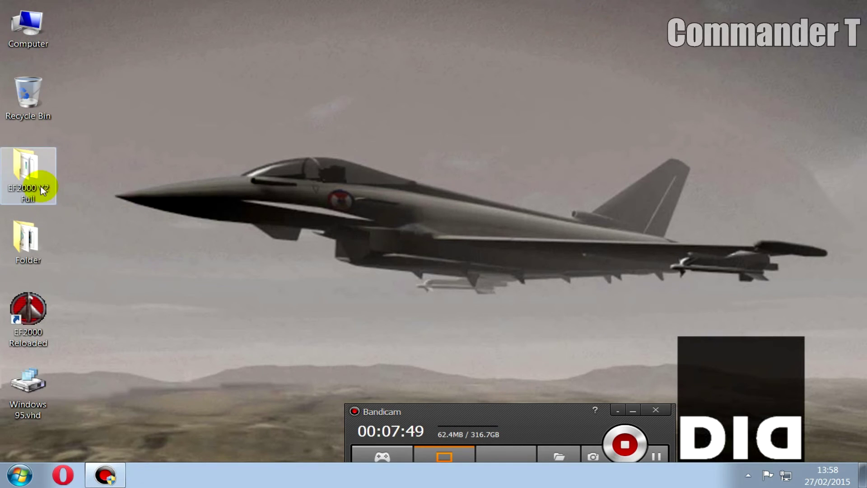
Launch EF2000 Reloaded and bring up its Configure EF2000 and DOSBox window.
mouse_move(48, 197)
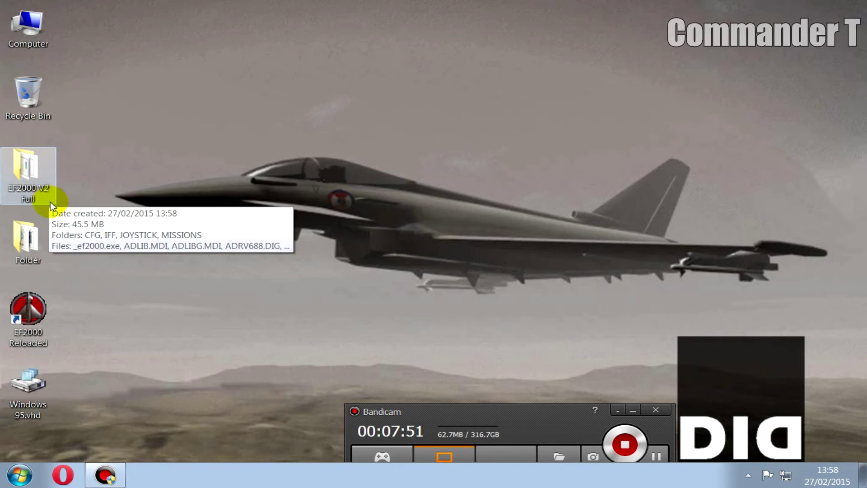
double_click(26, 343)
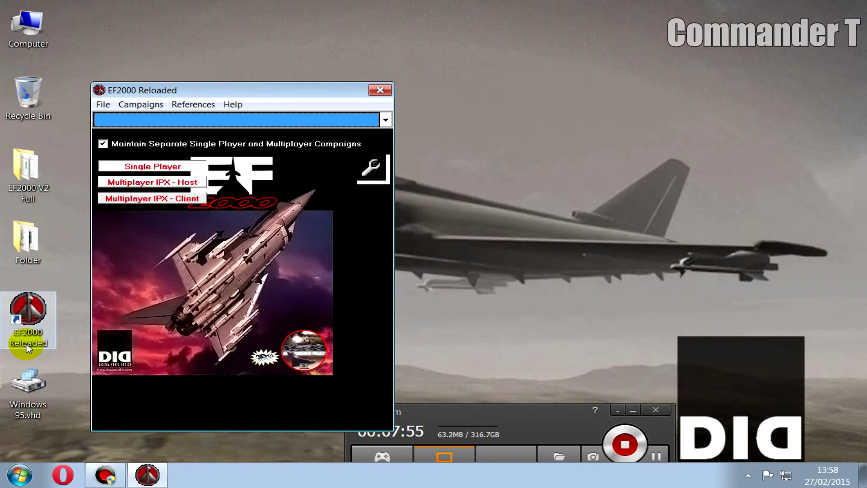
left_click(112, 107)
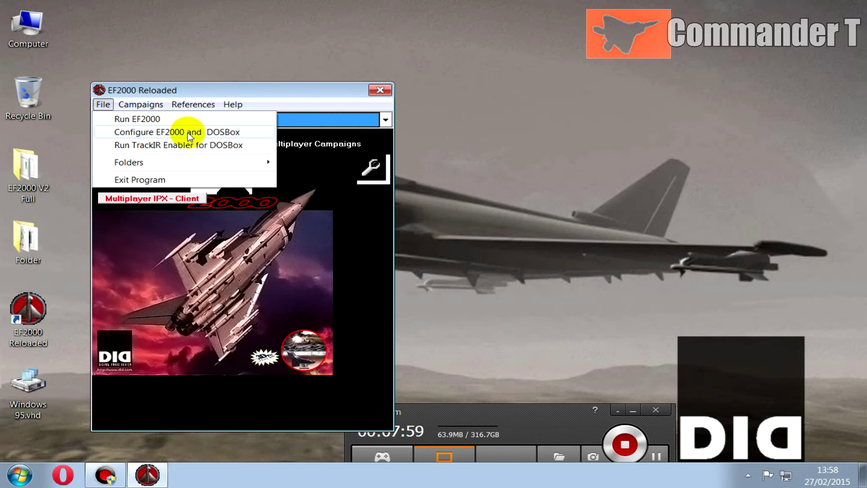
left_click(239, 132)
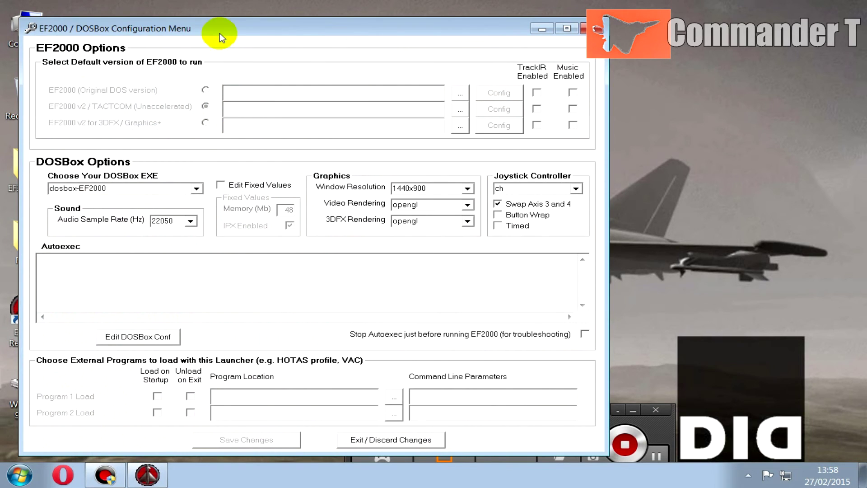
left_click_drag(218, 31, 320, 25)
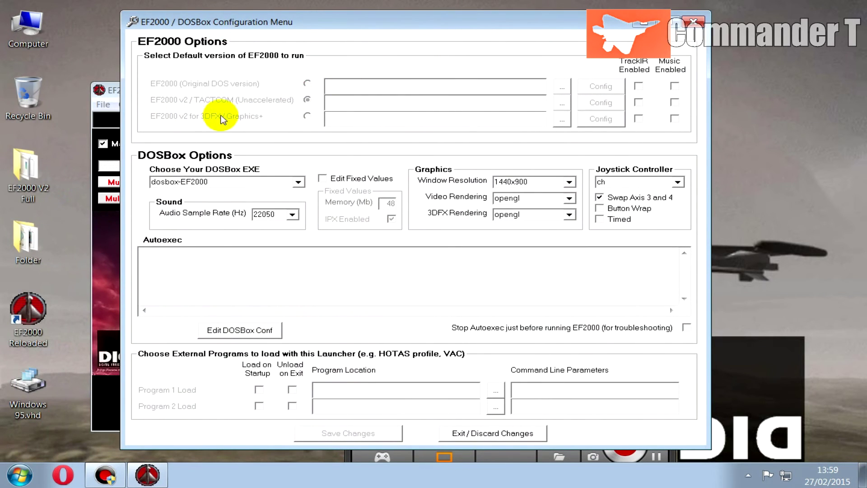
Point the EF2000 v2 for 3DFX / Graphics+ entry at Desktop\EF2000 V2 Full\ef2000.exe and save the changes.
left_click(562, 121)
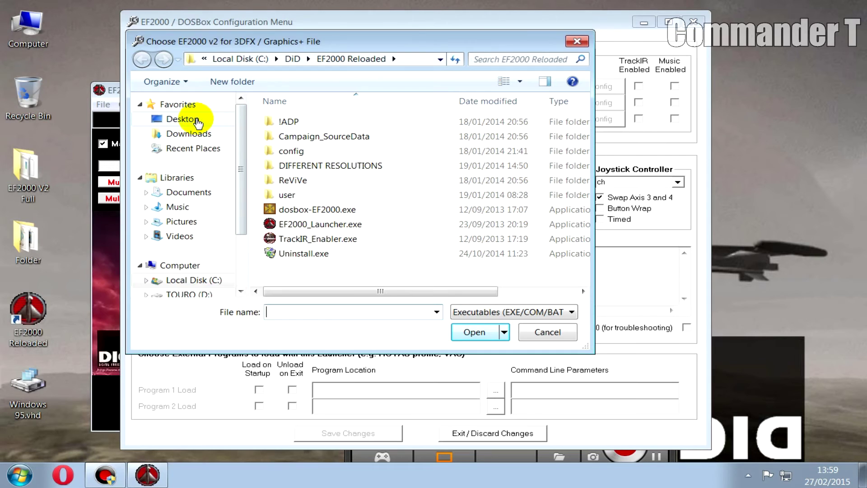
left_click(190, 121)
left_click_drag(581, 165, 586, 229)
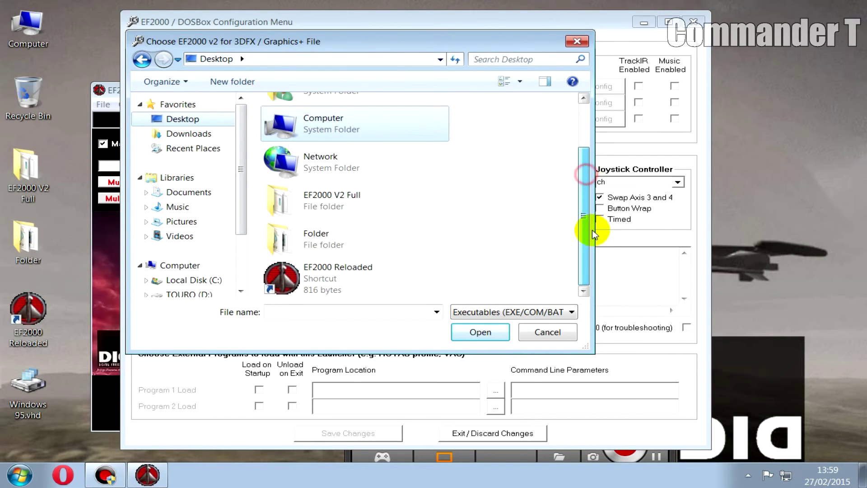
double_click(343, 200)
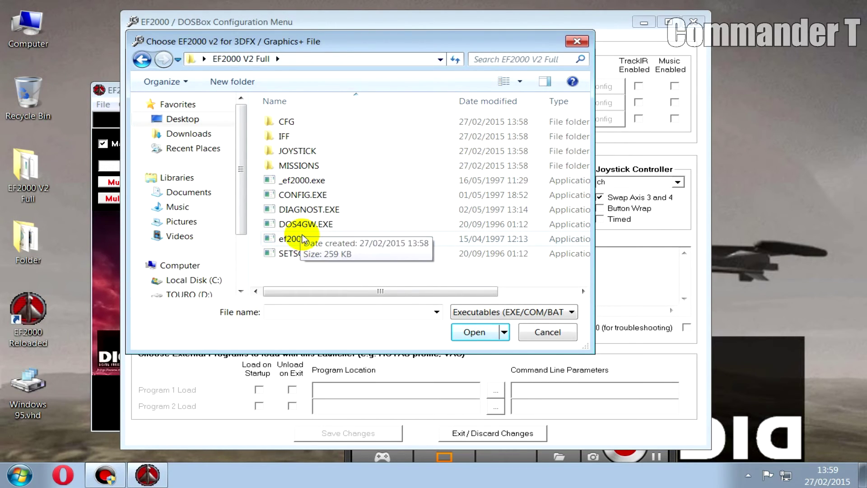
left_click(310, 241)
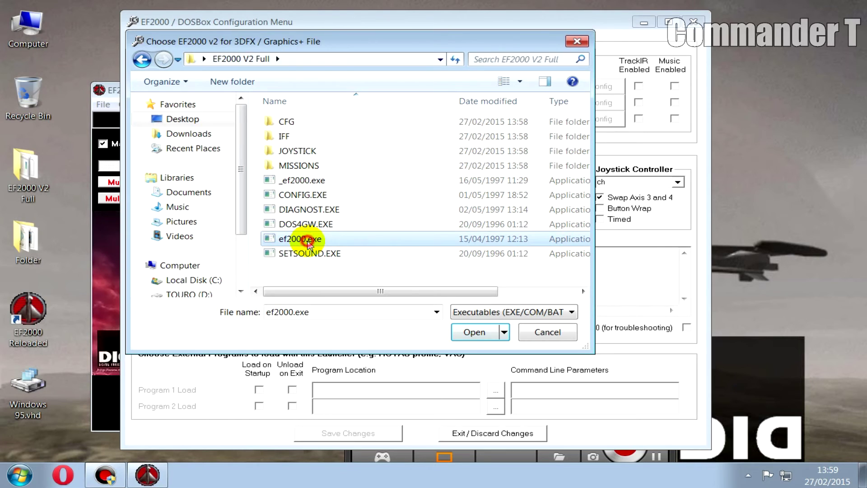
left_click(475, 332)
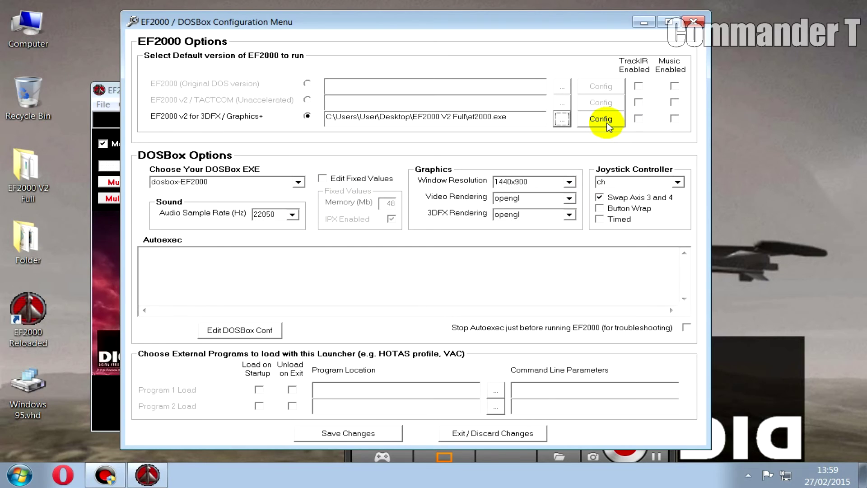
left_click(368, 434)
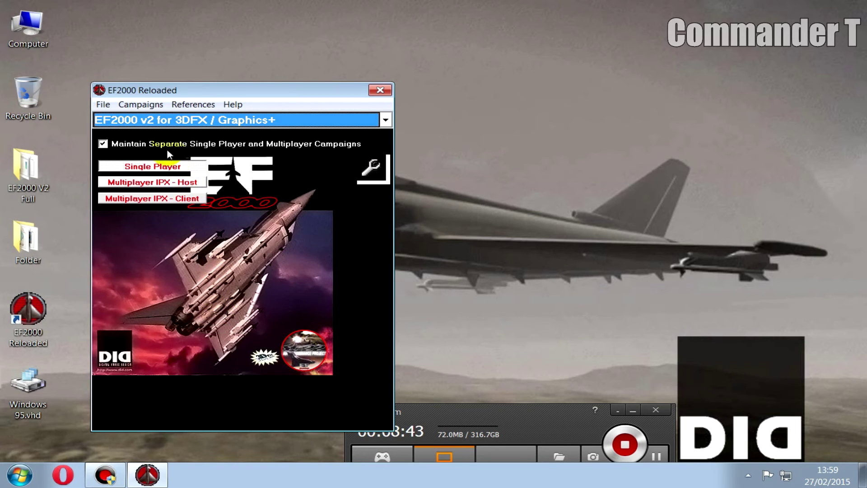
Run the 3DFX / Graphics+ Config from Configure EF2000 and DOSBox, acknowledging the joystick profile warning.
left_click(112, 105)
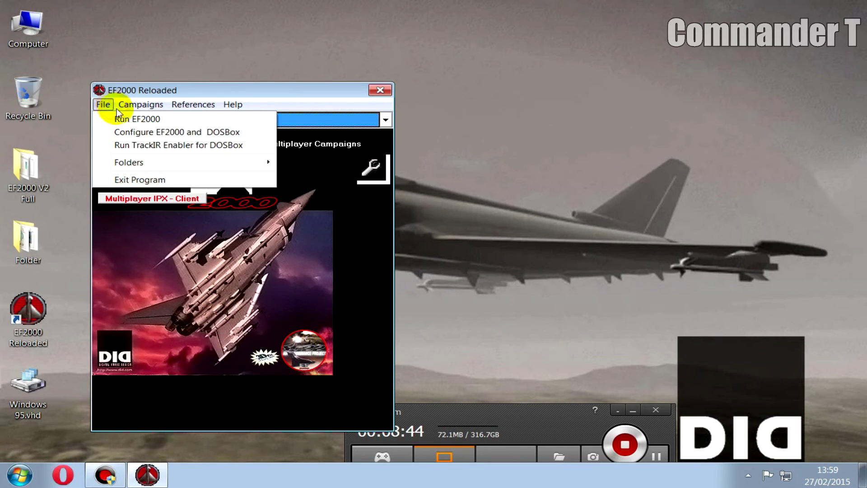
left_click(118, 132)
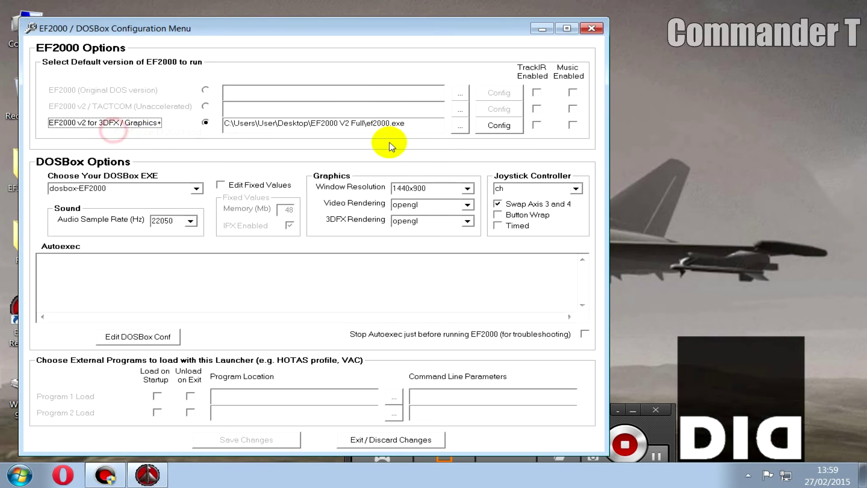
left_click(496, 130)
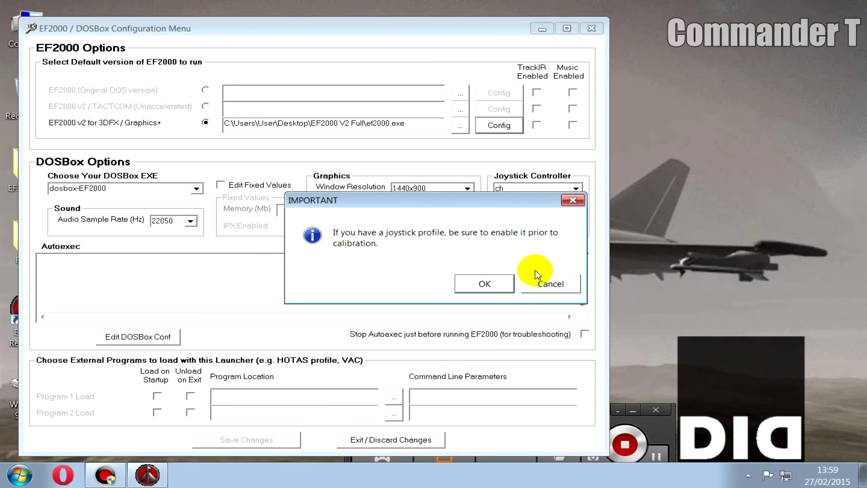
left_click(501, 286)
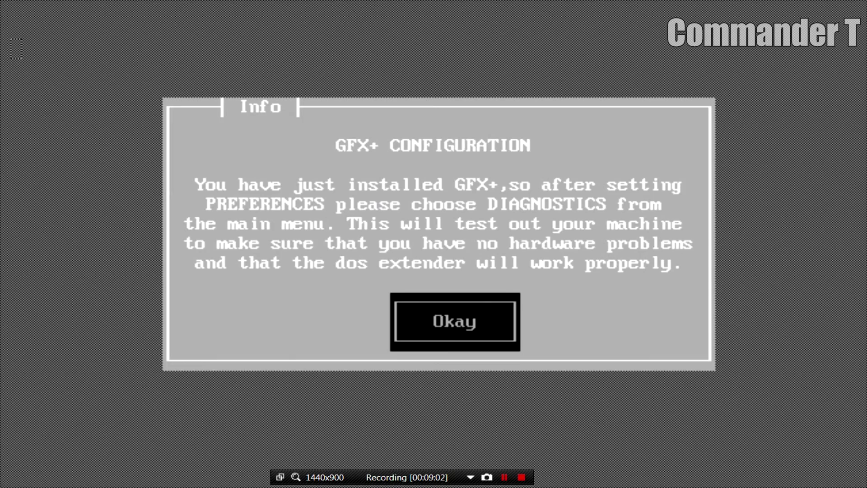
Dismiss the info screen, enter Preferences and set the resolution to 640 X 400.
key("Return")
key("Down")
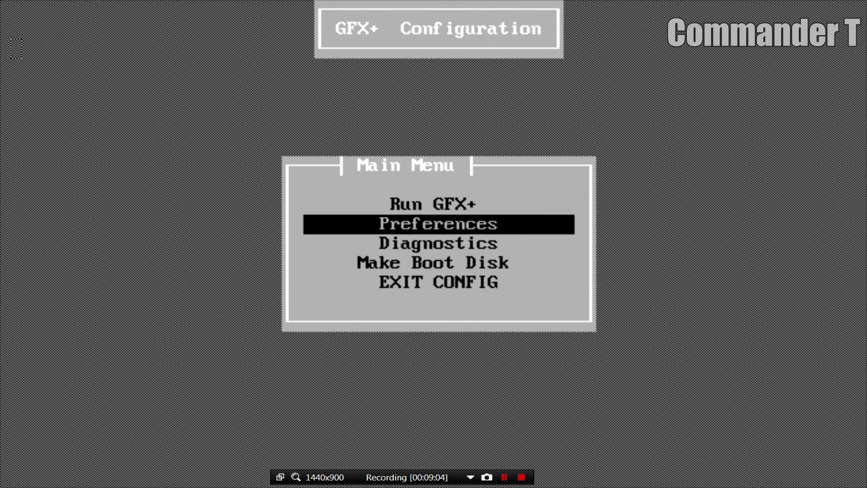
key("Return")
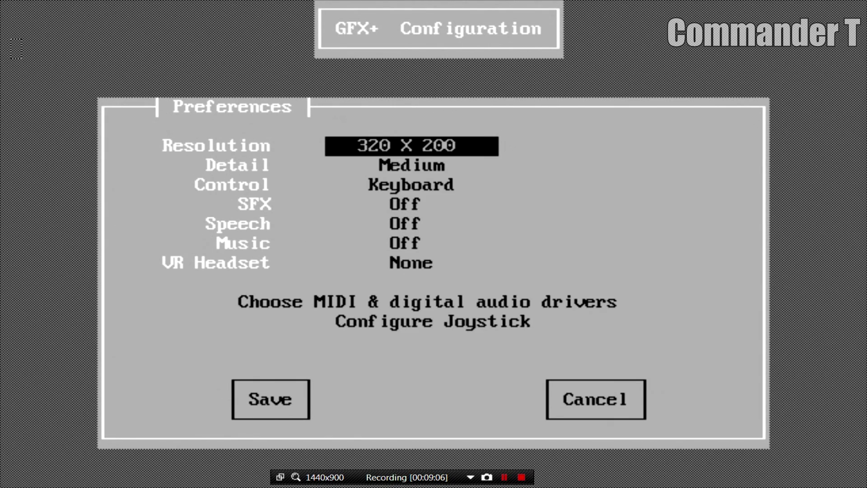
key("Return")
key("Down")
key("Return")
Set Detail to High and turn SFX On.
key("Down")
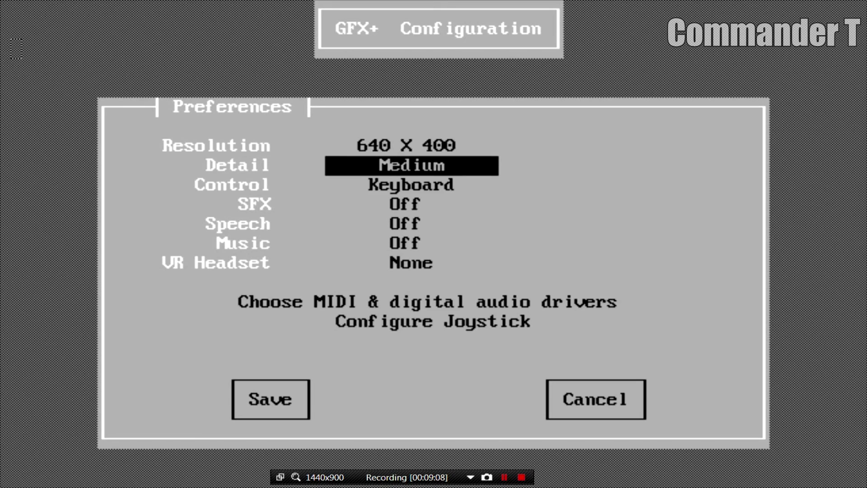
key("Return")
key("Down")
key("Return")
key("Down")
key("Down")
key("Return")
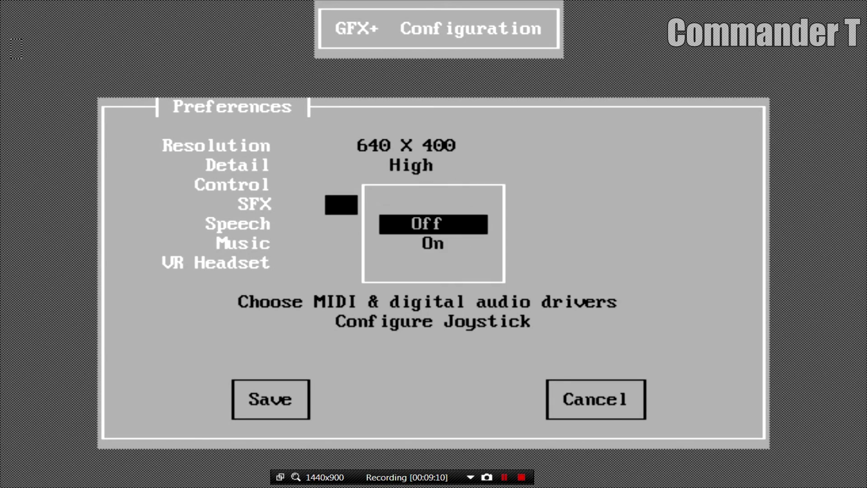
Turn Speech On and choose Midi for music.
key("Down")
key("Return")
key("Down")
key("Return")
key("Down")
key("Return")
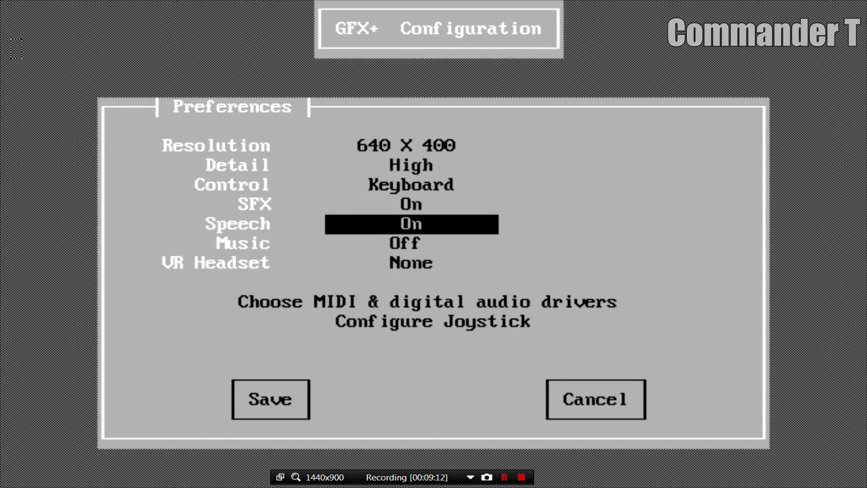
key("Down")
key("Return")
key("Down")
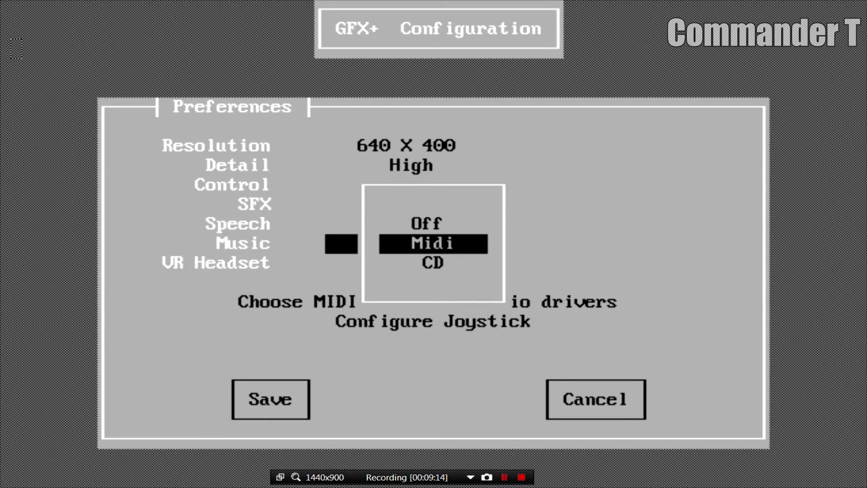
key("Return")
key("Down")
key("Down")
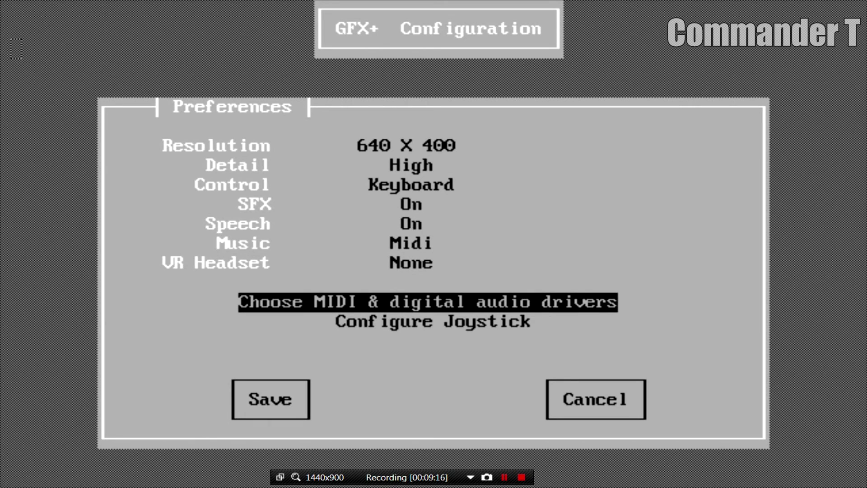
key("Return")
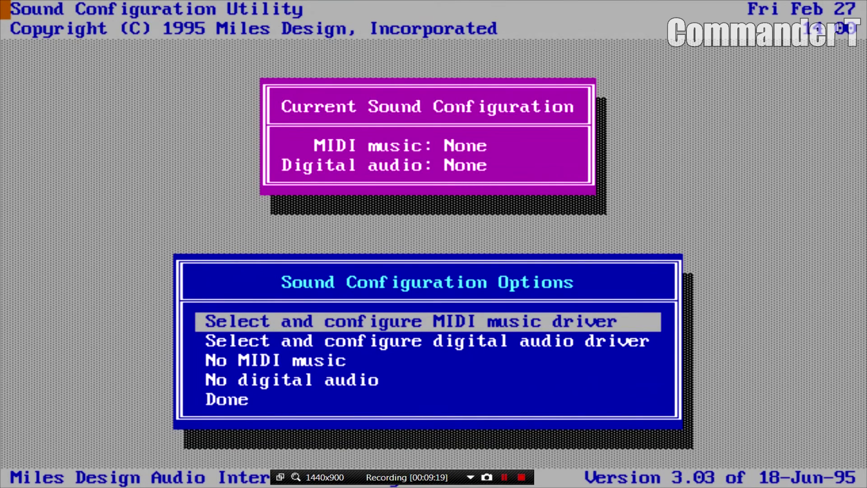
Select the Sound Blaster 16 MIDI driver and accept its auto-detected settings.
key("Return")
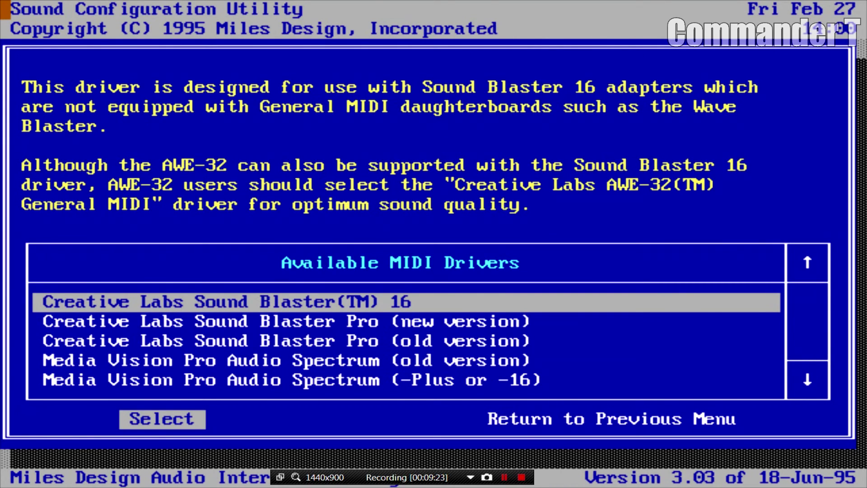
key("Return")
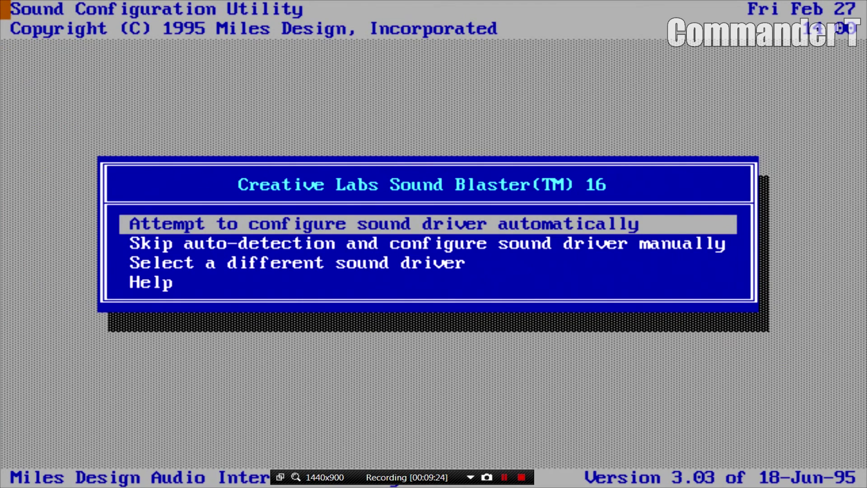
key("Return")
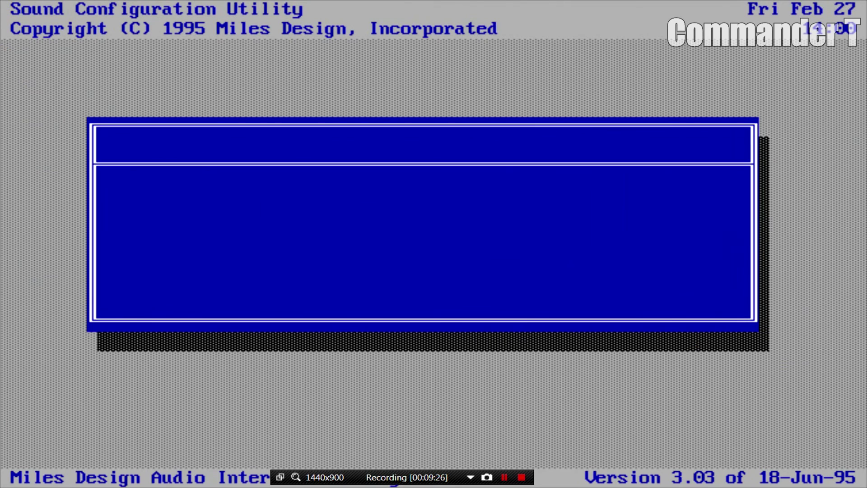
key("Return")
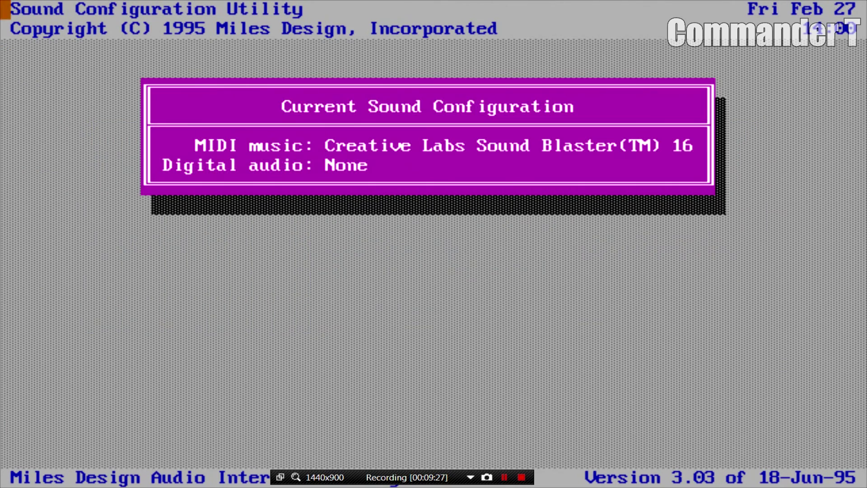
Select the Sound Blaster 16 / AWE32 digital audio driver and accept its auto-detected settings.
key("Down")
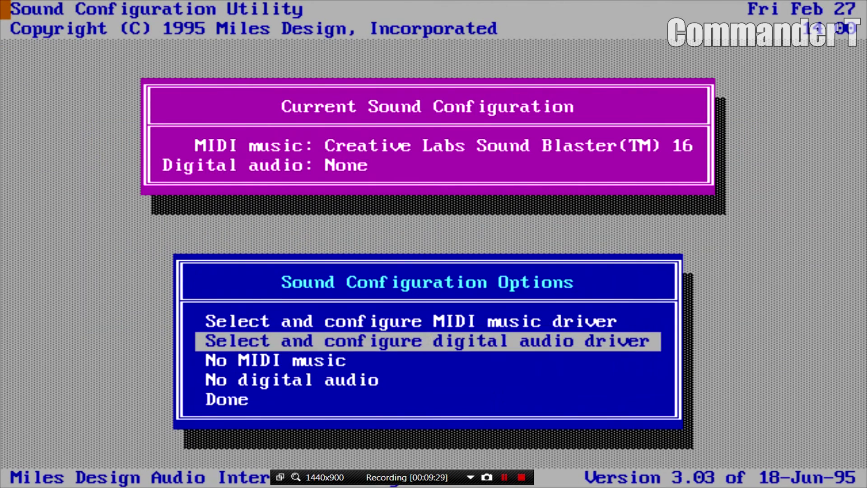
key("Return")
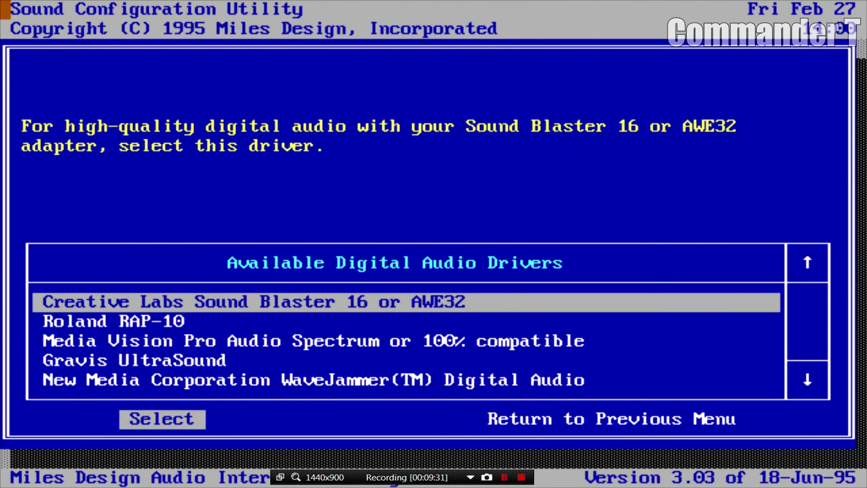
key("Return")
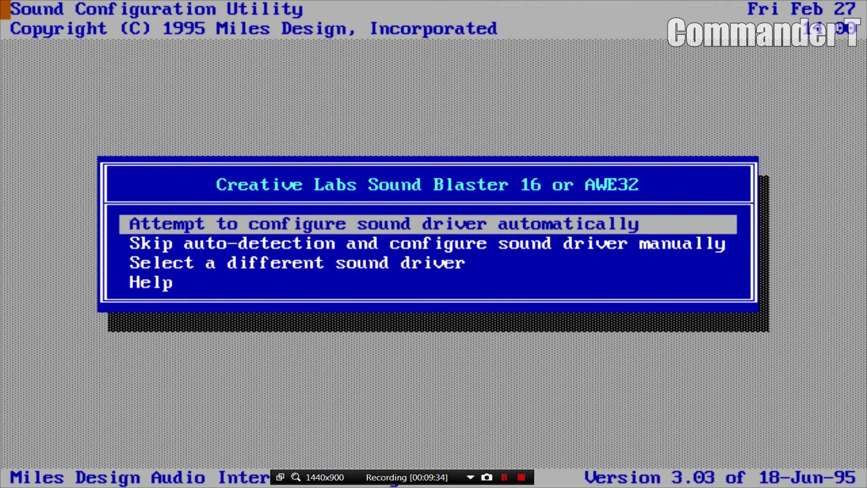
key("Return")
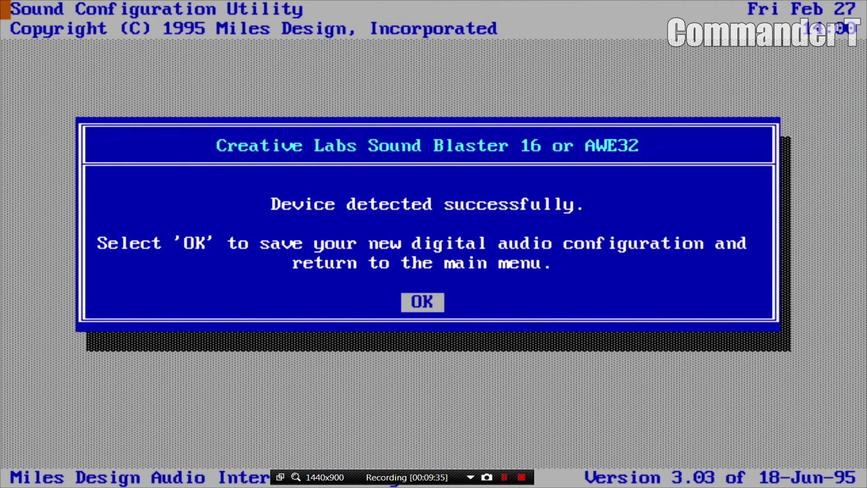
key("Return")
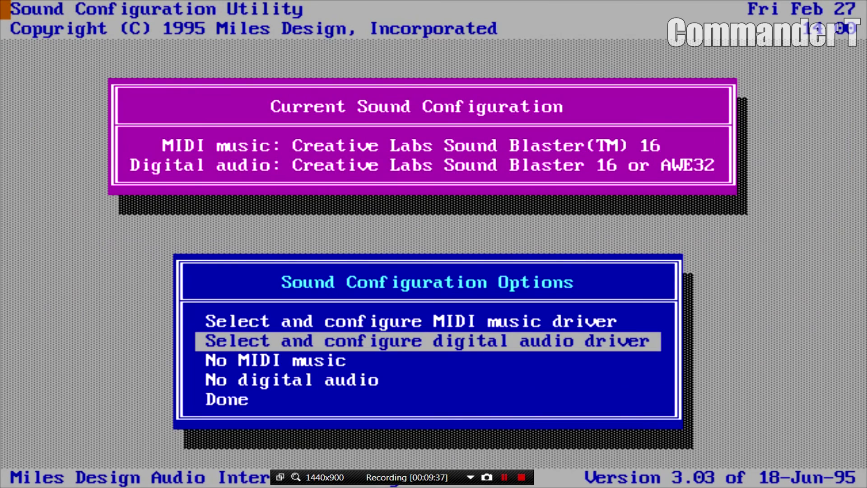
Finish sound setup, save the preferences and exit the GFX+ configuration.
key("Down")
key("Down")
key("Down")
key("Return")
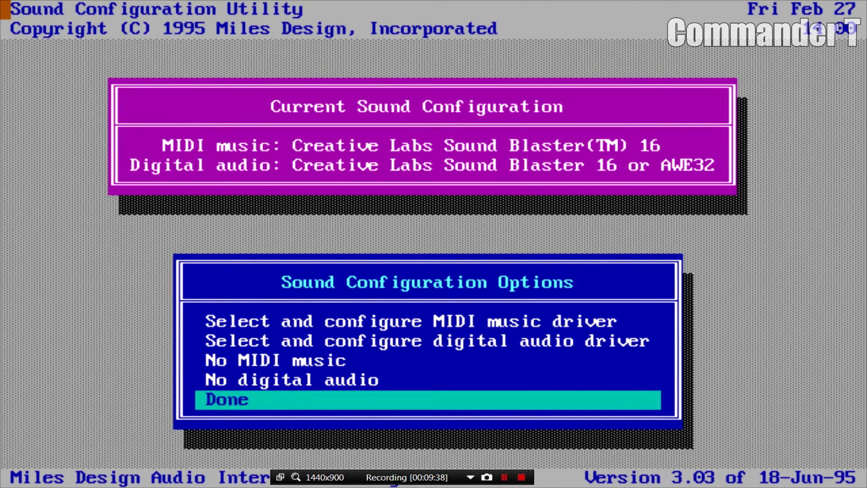
key("Down")
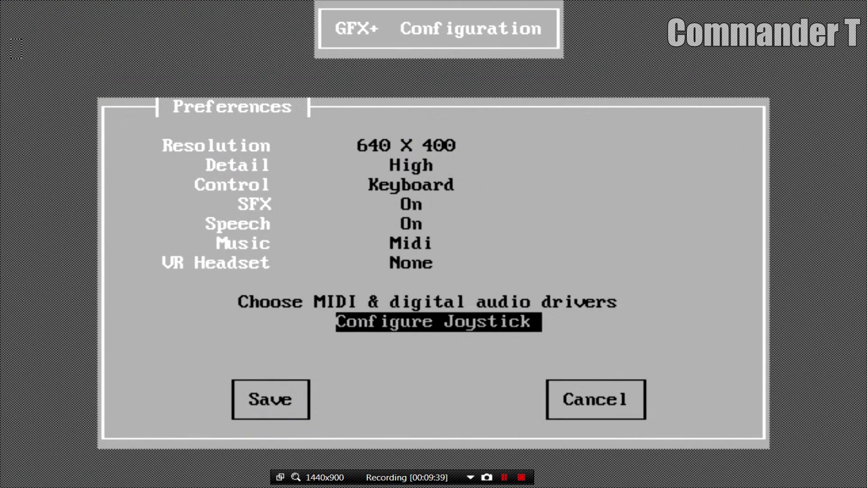
key("Down")
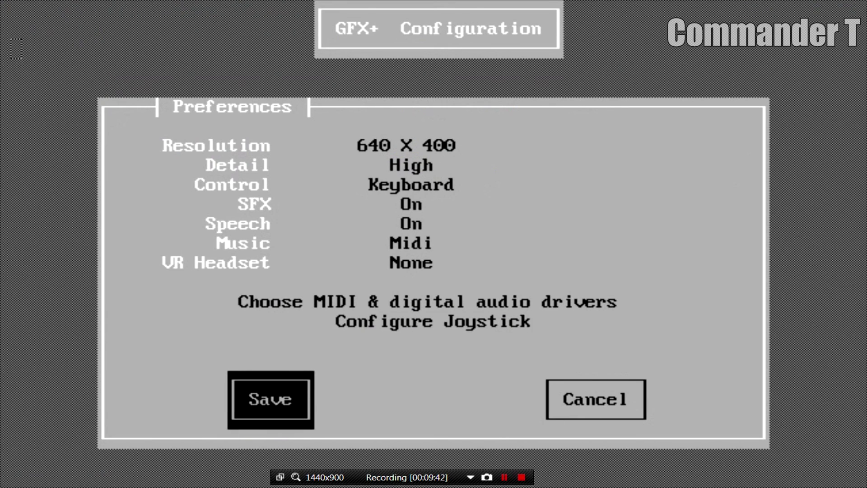
key("Return")
key("Down")
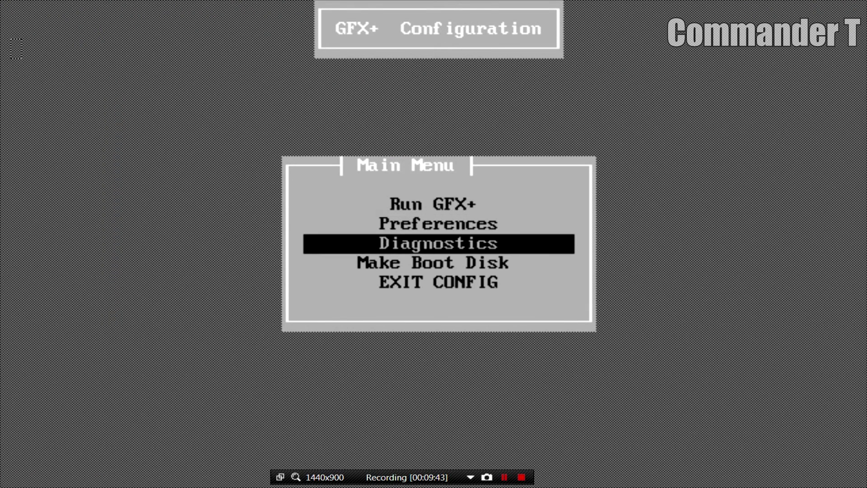
key("Down")
key("Down")
key("Return")
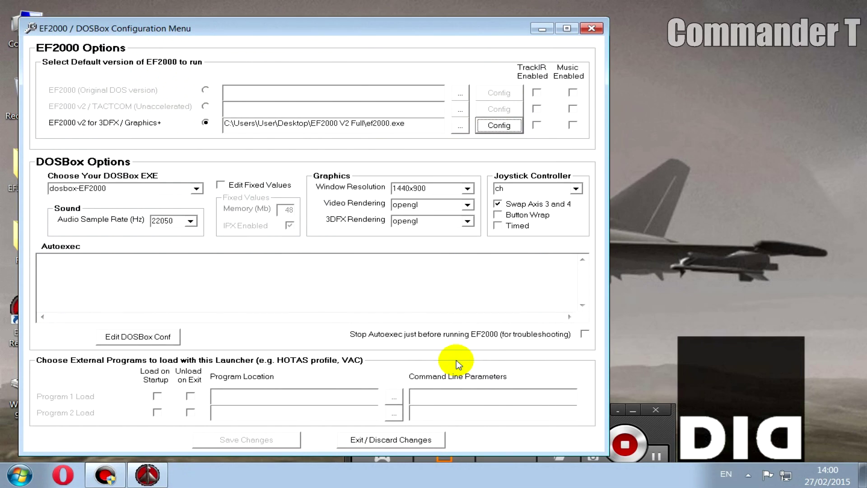
Discard the DOSBox settings, keep EF2000 v2 for 3DFX / Graphics+ selected and launch the game.
left_click(377, 441)
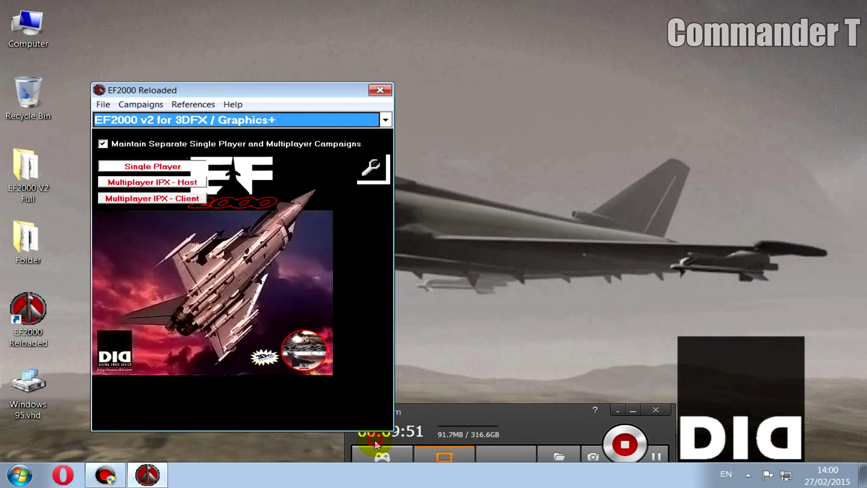
left_click(248, 120)
left_click(247, 136)
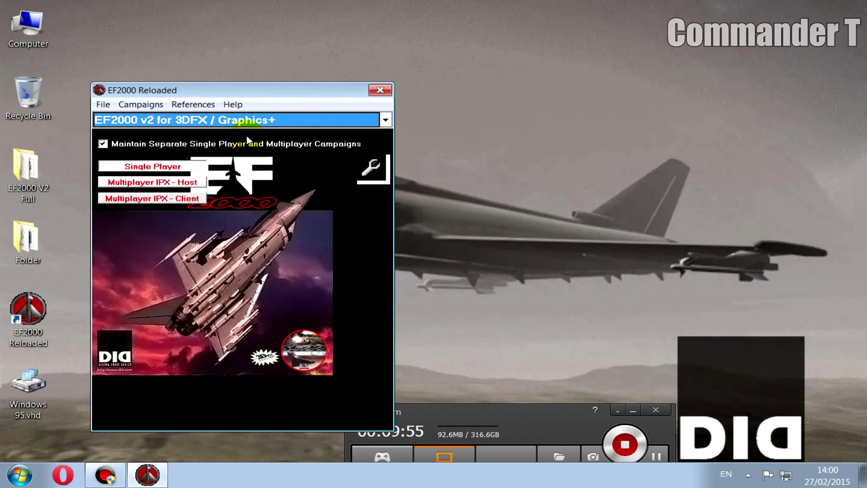
left_click(222, 309)
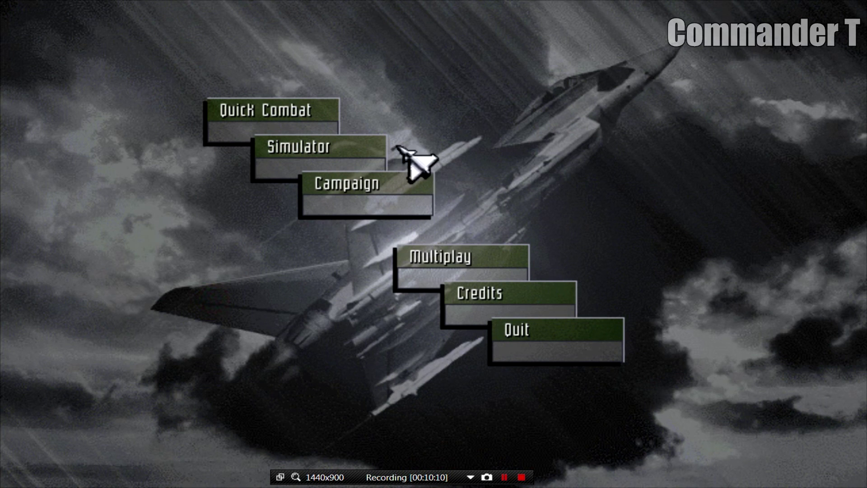
Accept Quick Combat mission 01, cycle the F4, F6, F7 and F8 external views, then engage full afterburner.
left_click(217, 129)
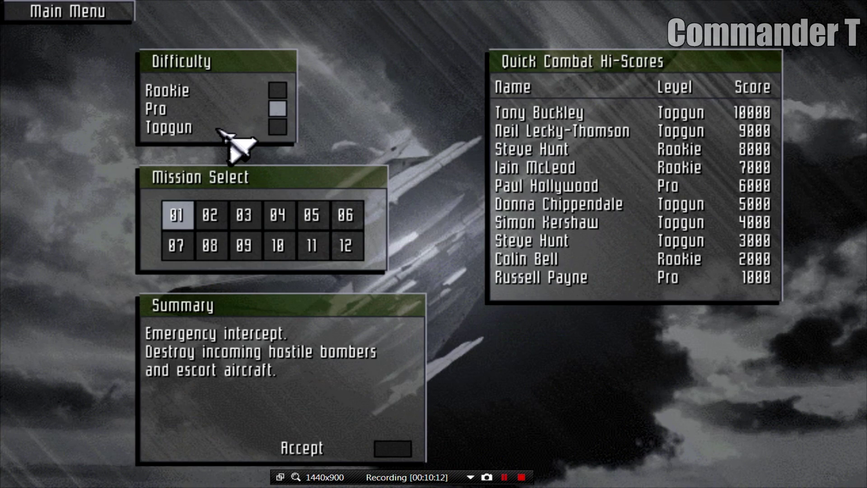
left_click(392, 448)
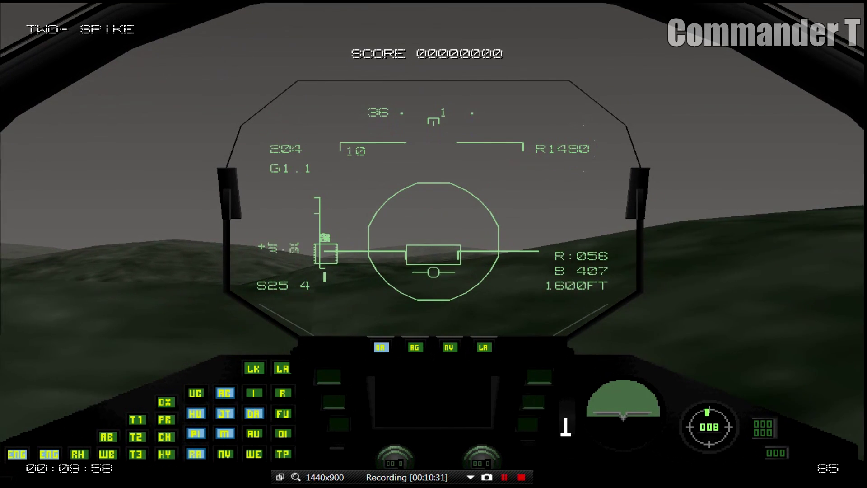
key("F4")
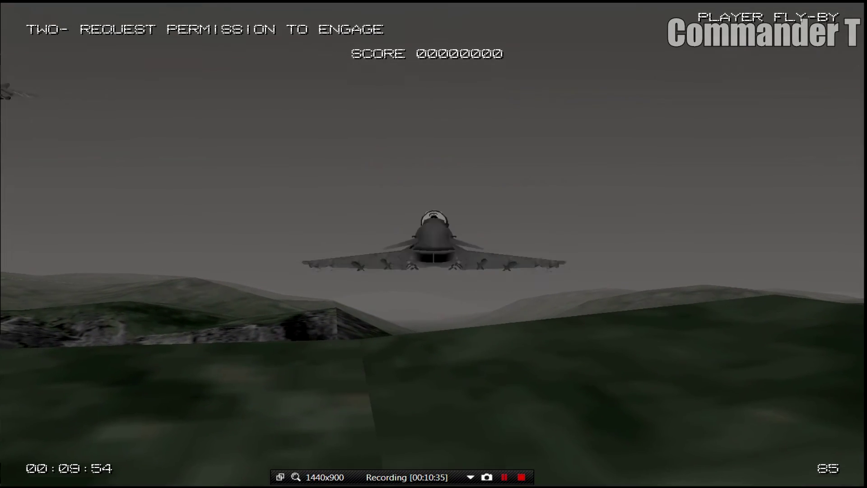
key("F6")
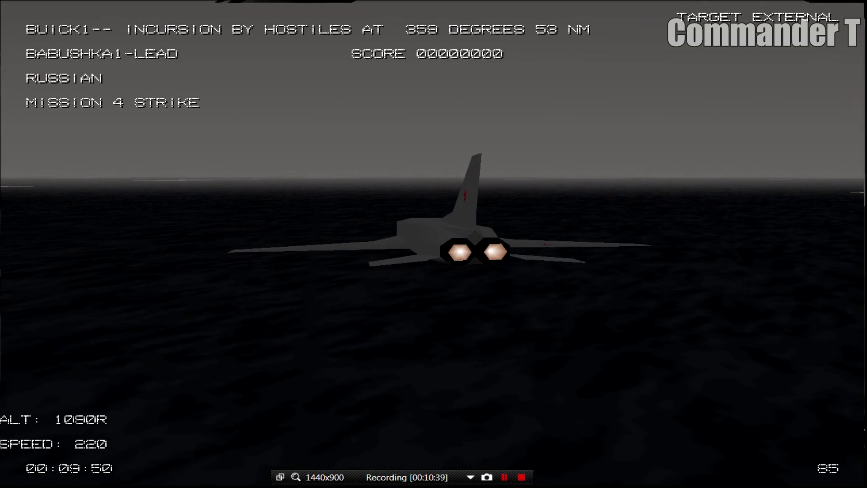
key("F7")
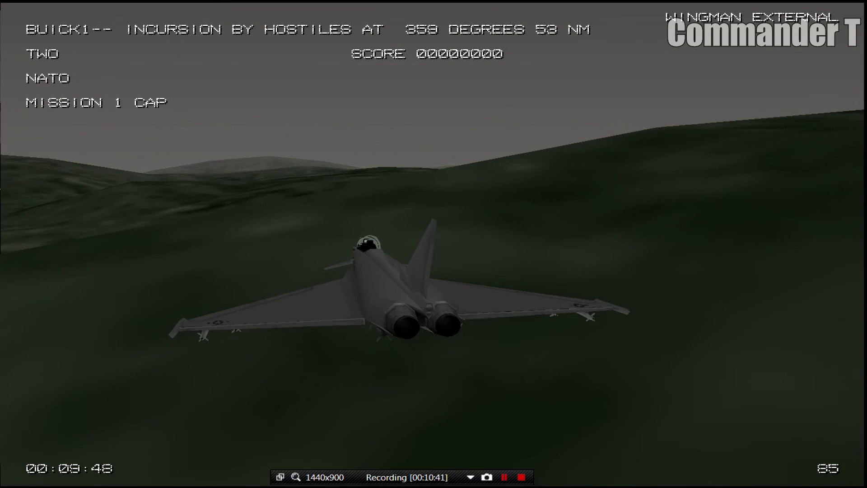
key("F8")
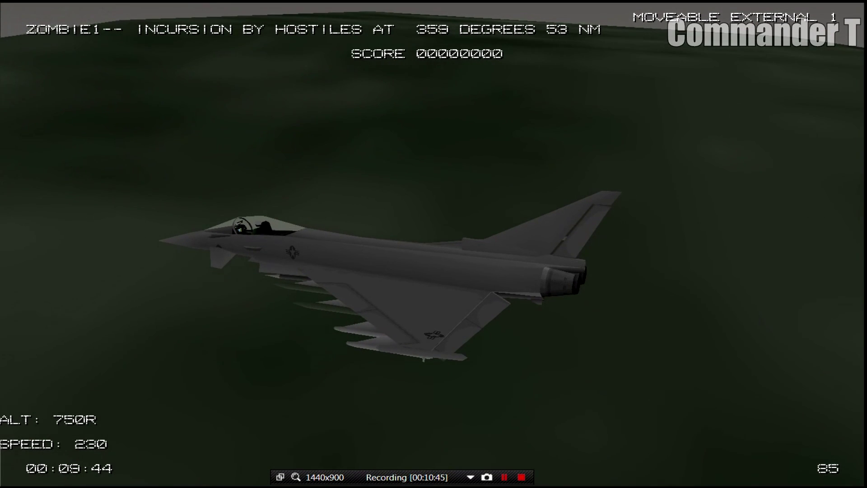
key("plus")
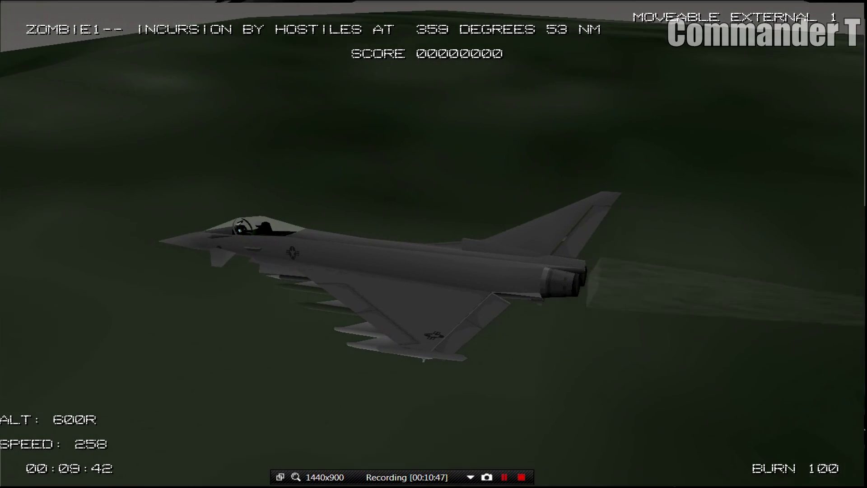